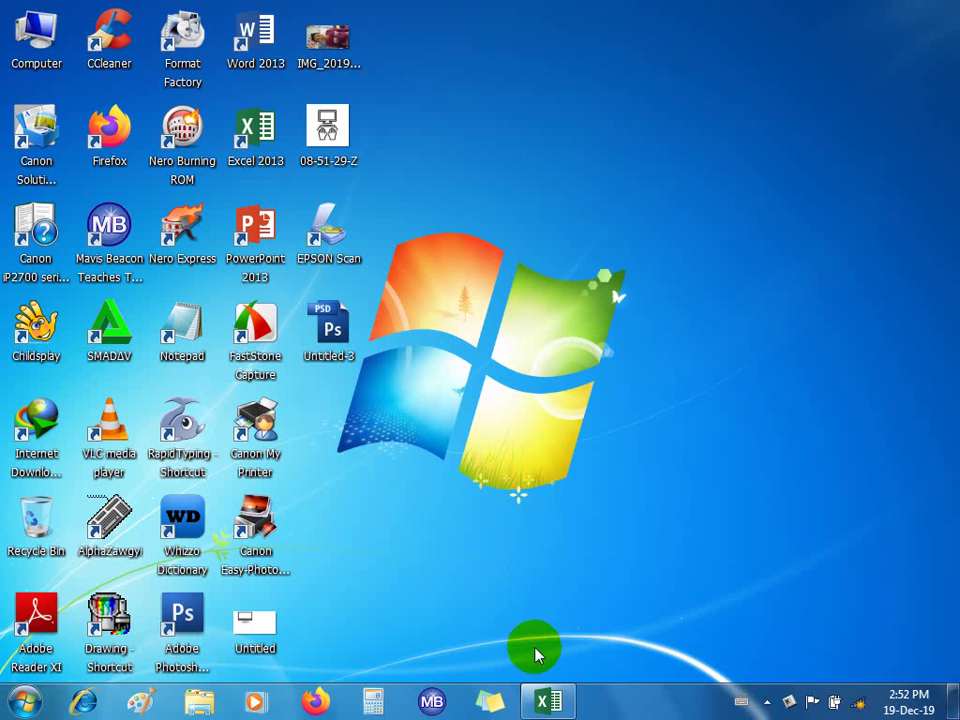
- Restore the Excel Book1 window from the taskbar
click(548, 701)
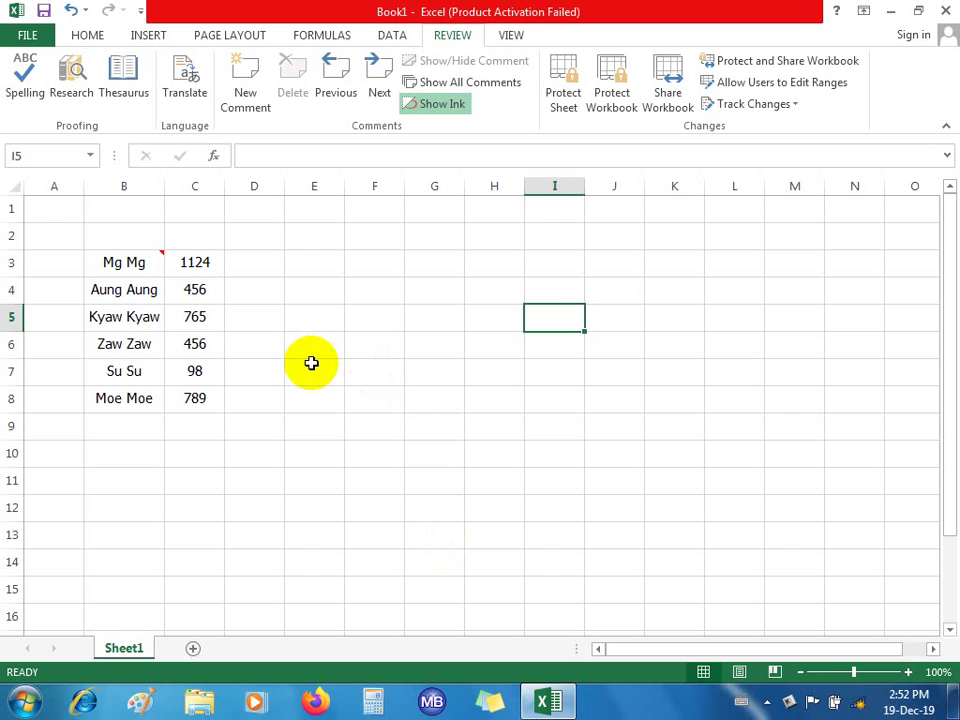
- Add a new comment to cell B4 (Aung Aung) containing placeholder text
click(133, 292)
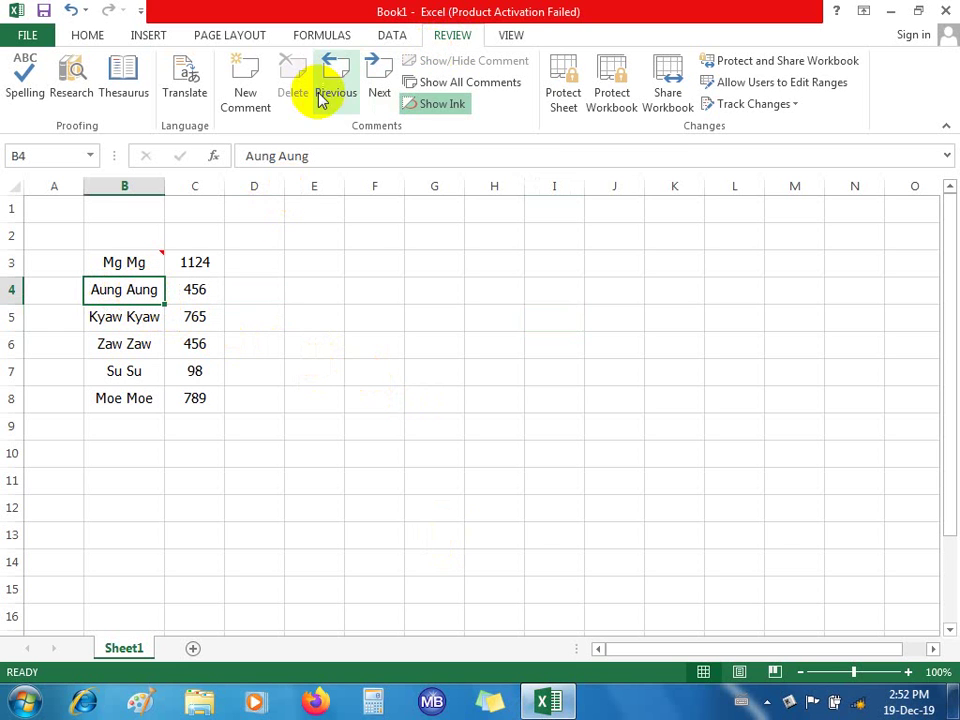
click(253, 96)
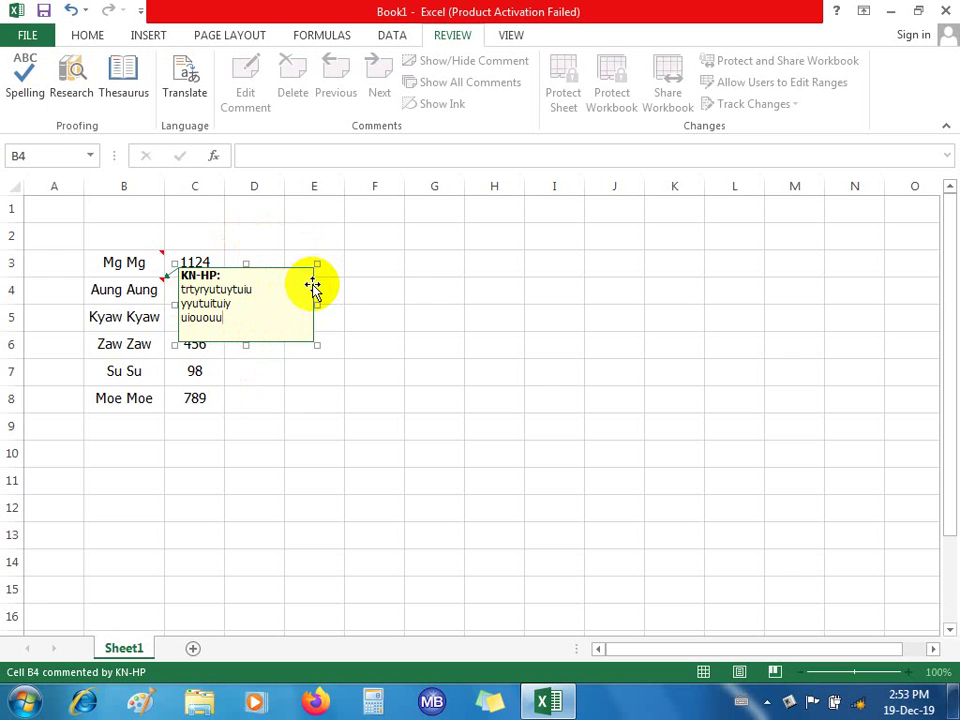
- Open Format Comment for the B4 comment to view its colours and lines
right_click(313, 287)
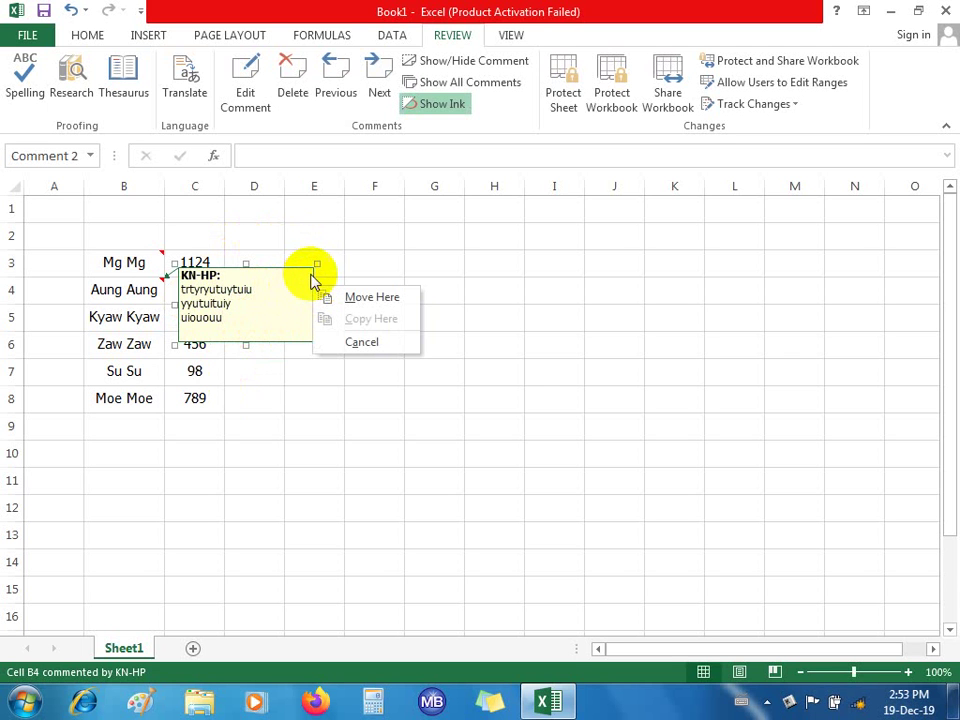
key(Escape)
right_click(314, 280)
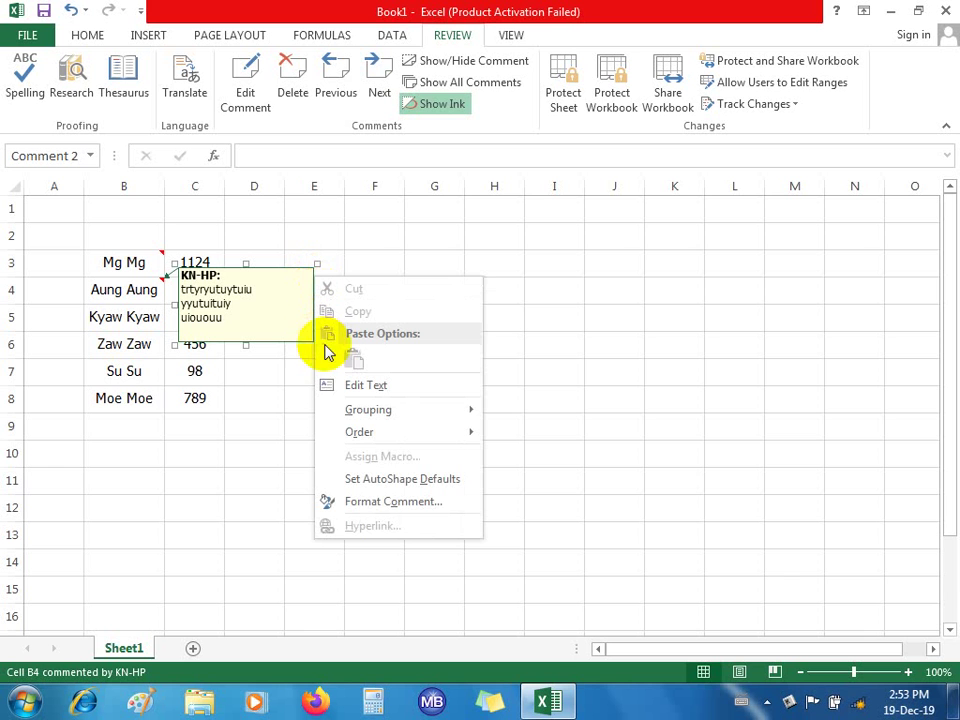
click(363, 502)
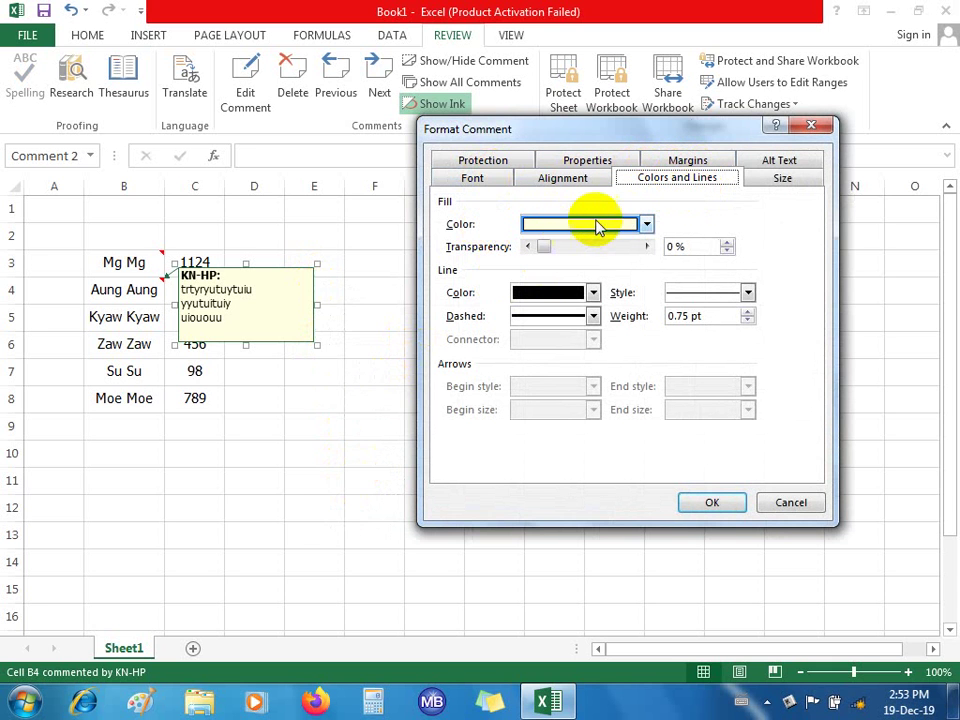
- Fill the B4 comment with the Penguins sample picture from this computer
click(647, 225)
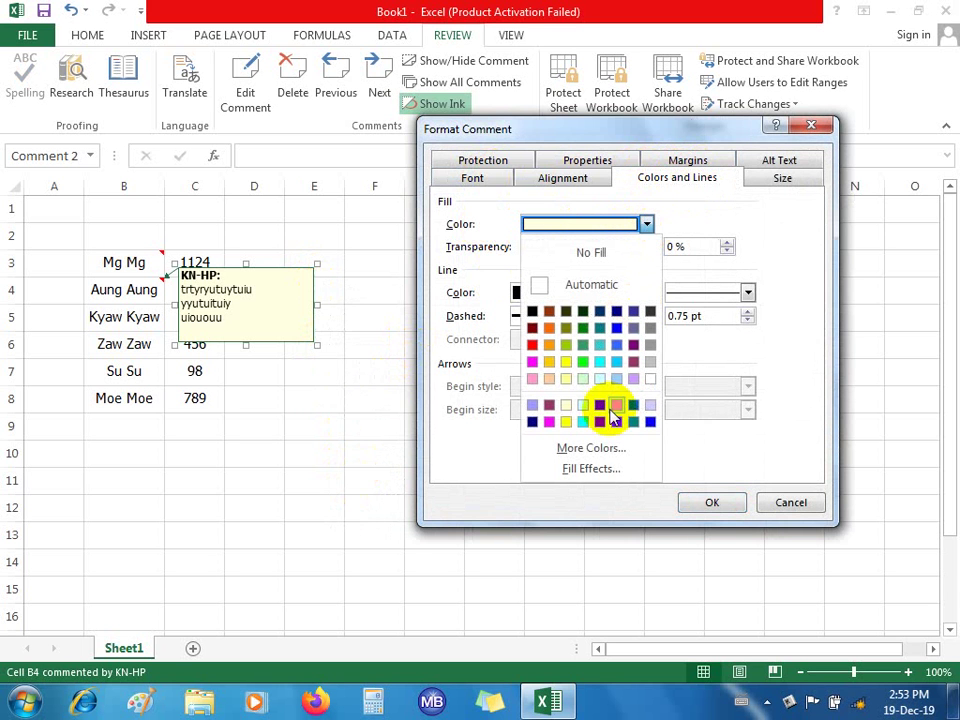
click(592, 468)
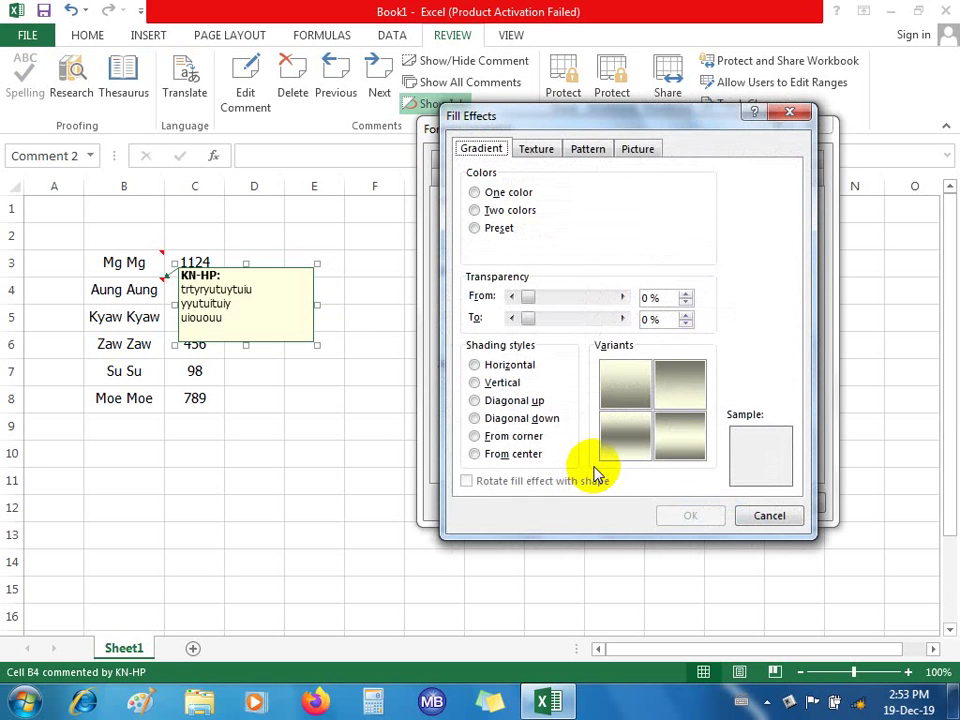
click(638, 150)
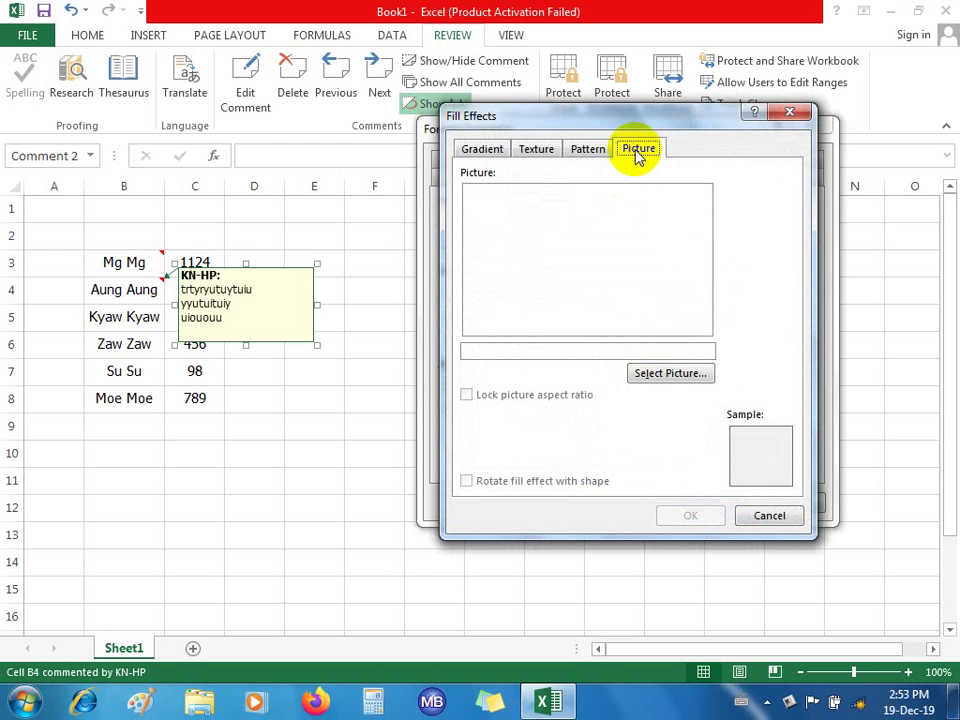
click(666, 376)
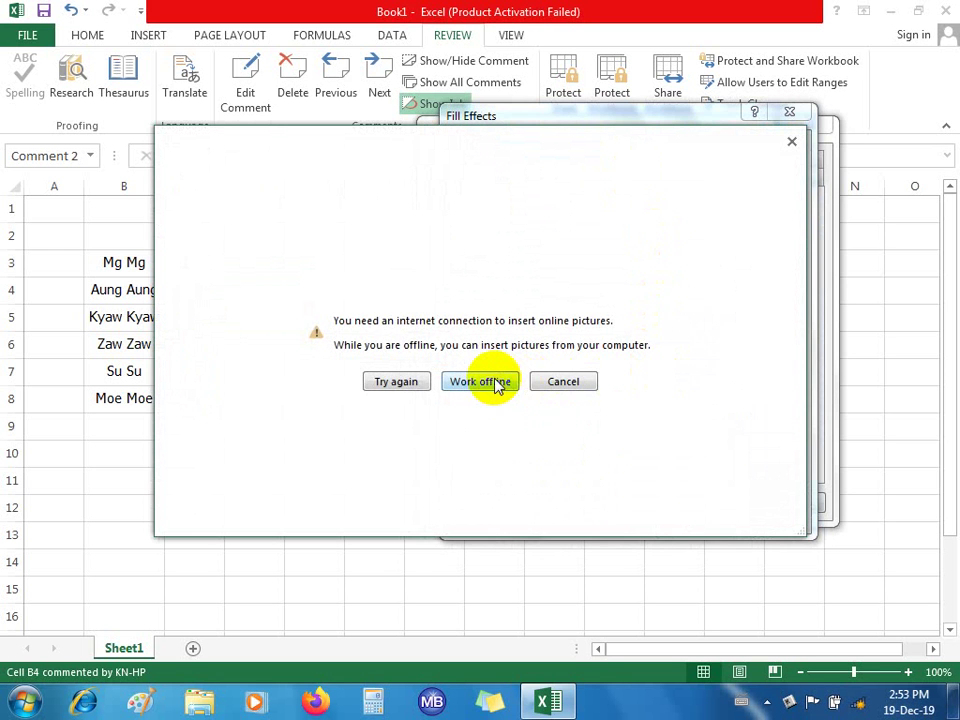
click(490, 382)
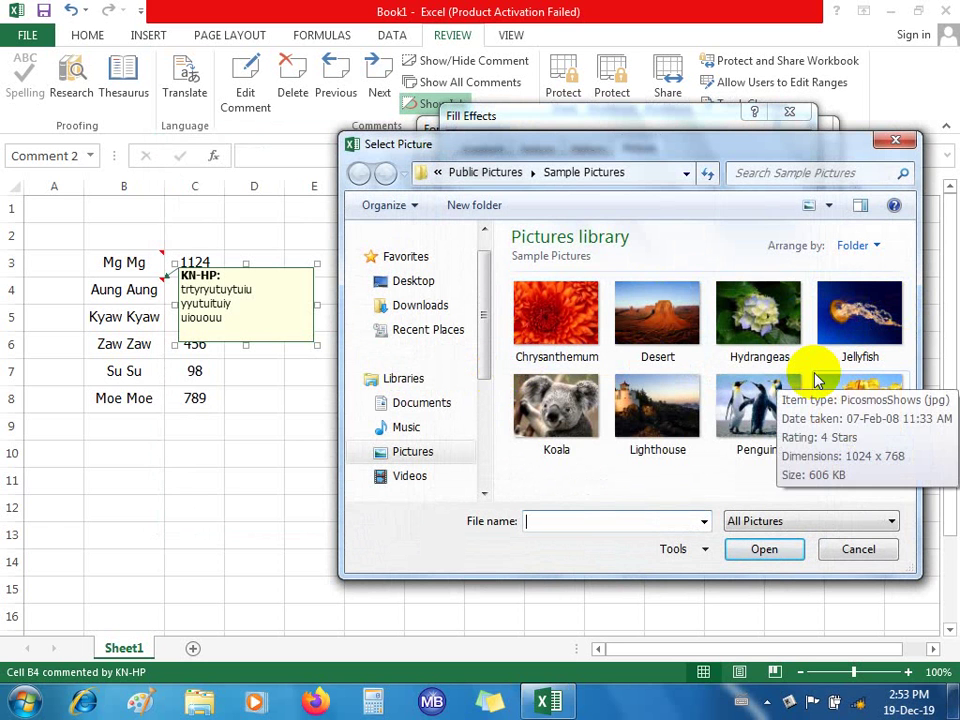
click(752, 420)
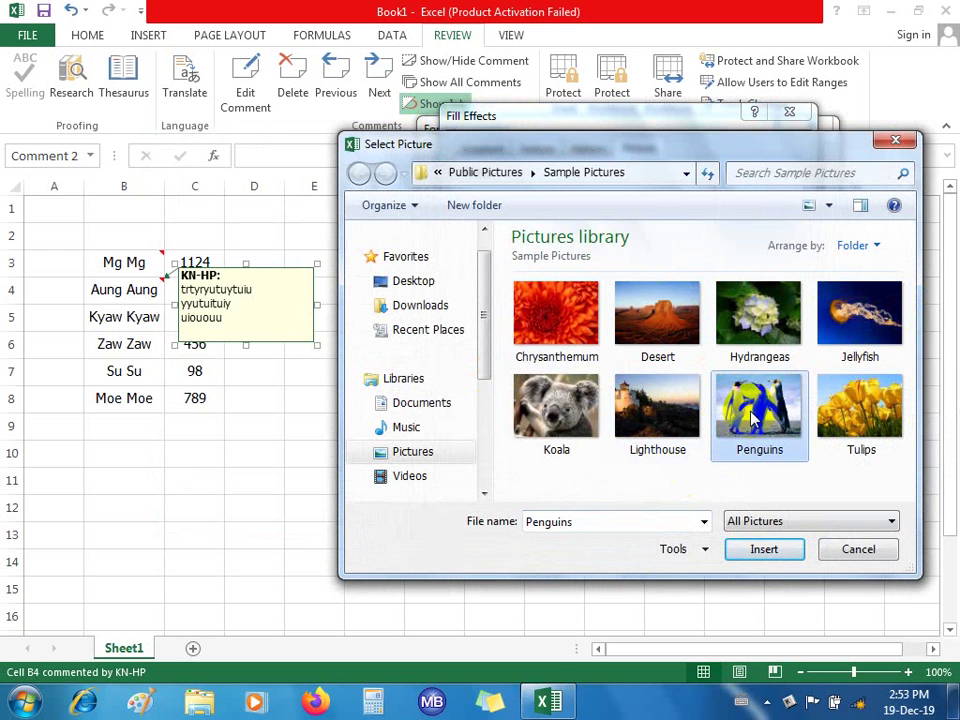
click(761, 549)
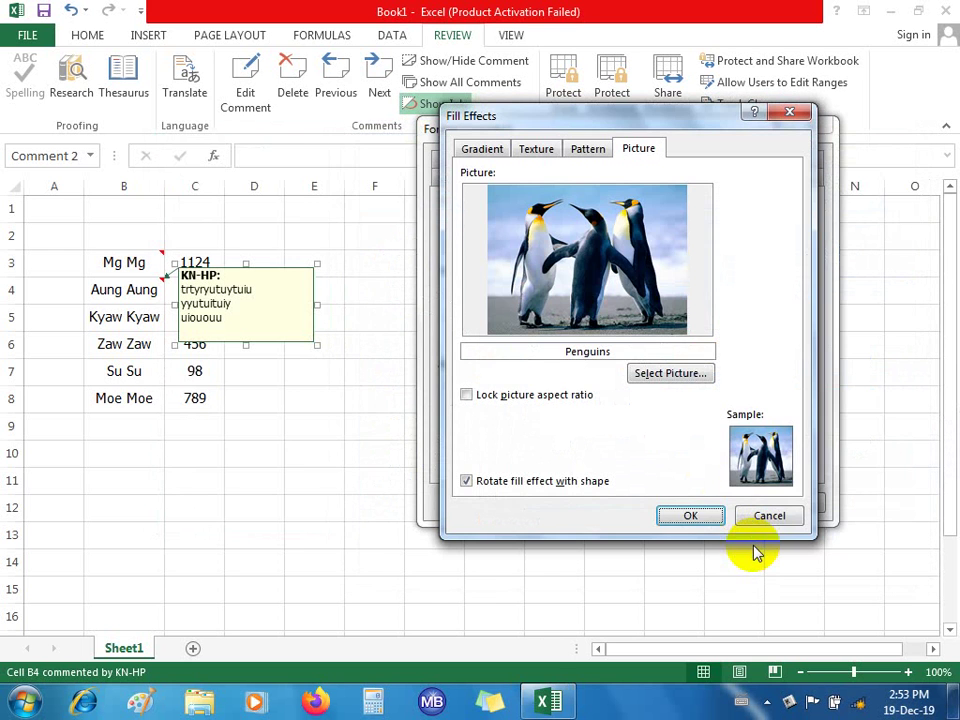
click(692, 516)
click(706, 503)
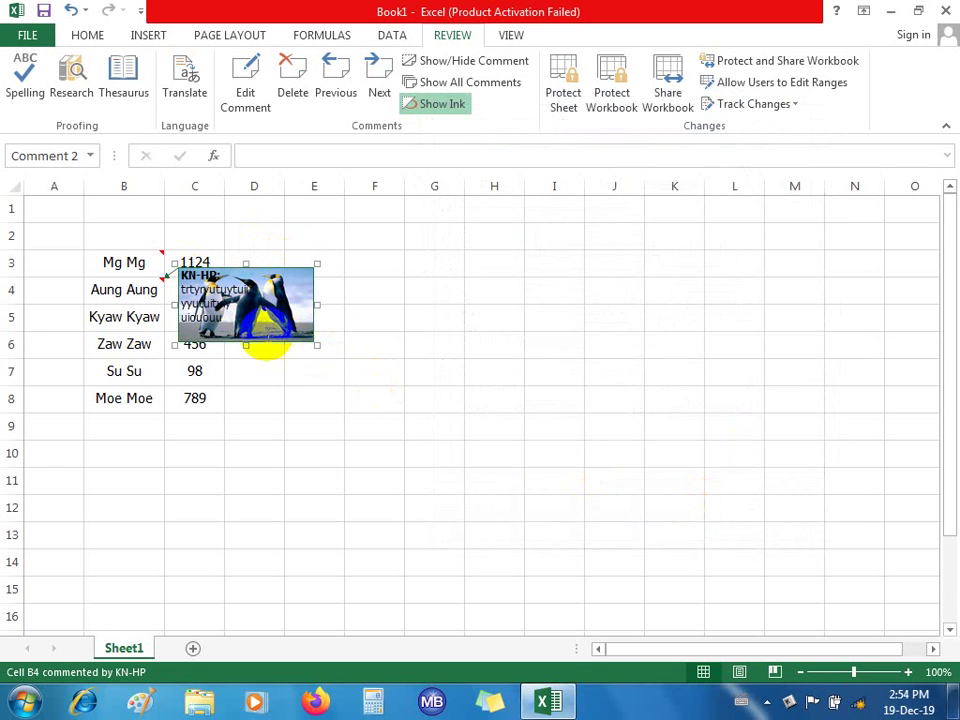
- Deselect the comment, then select B4 to show its penguin-filled comment
click(321, 366)
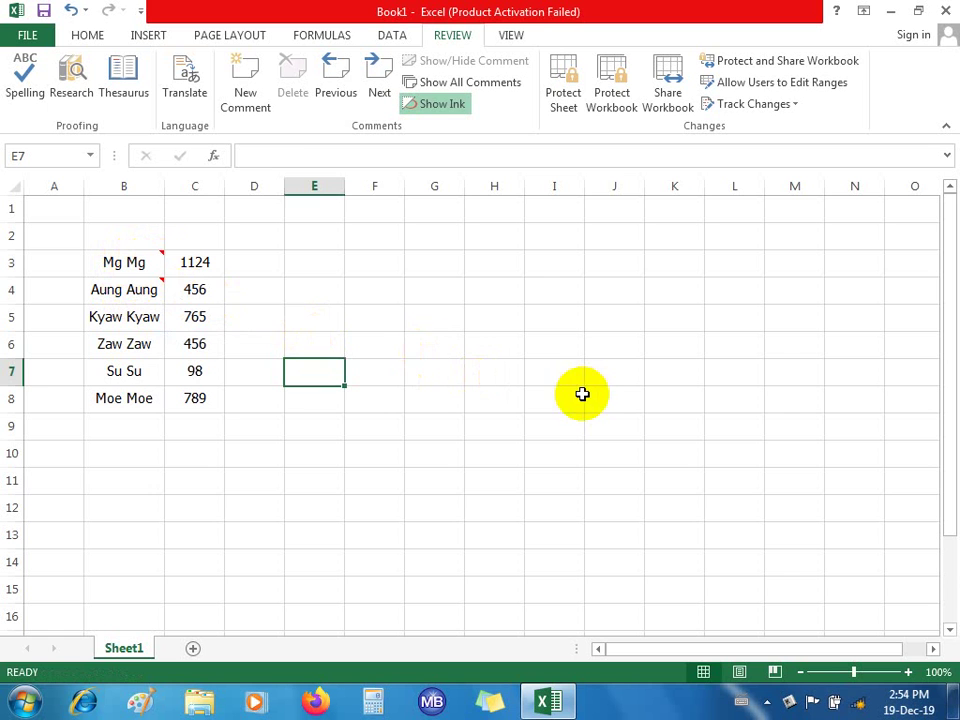
click(134, 290)
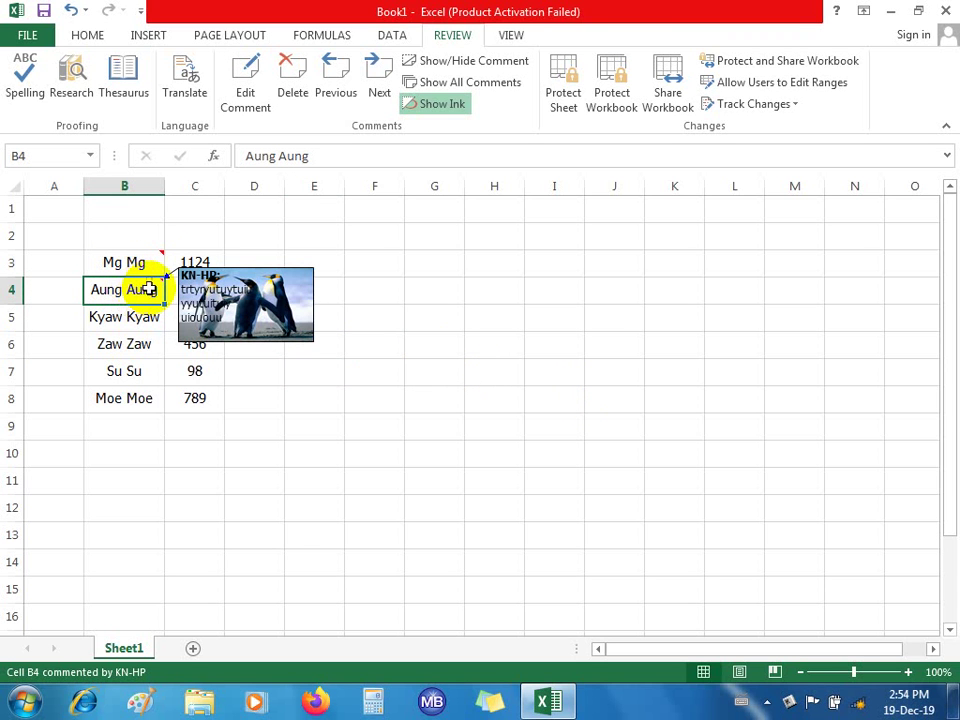
click(247, 113)
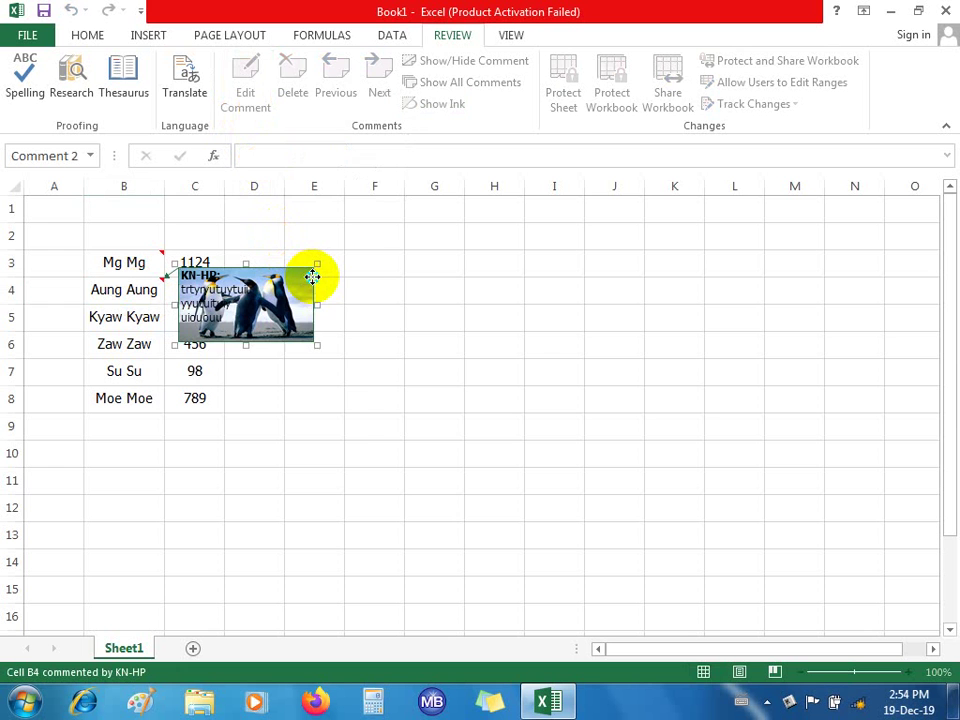
right_click(312, 278)
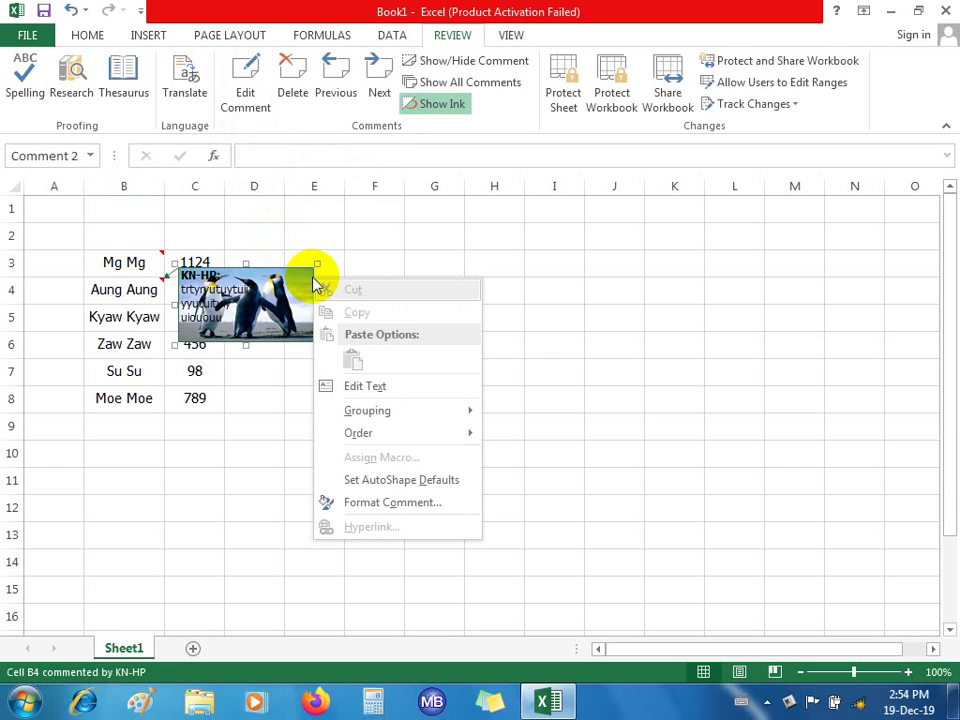
click(372, 503)
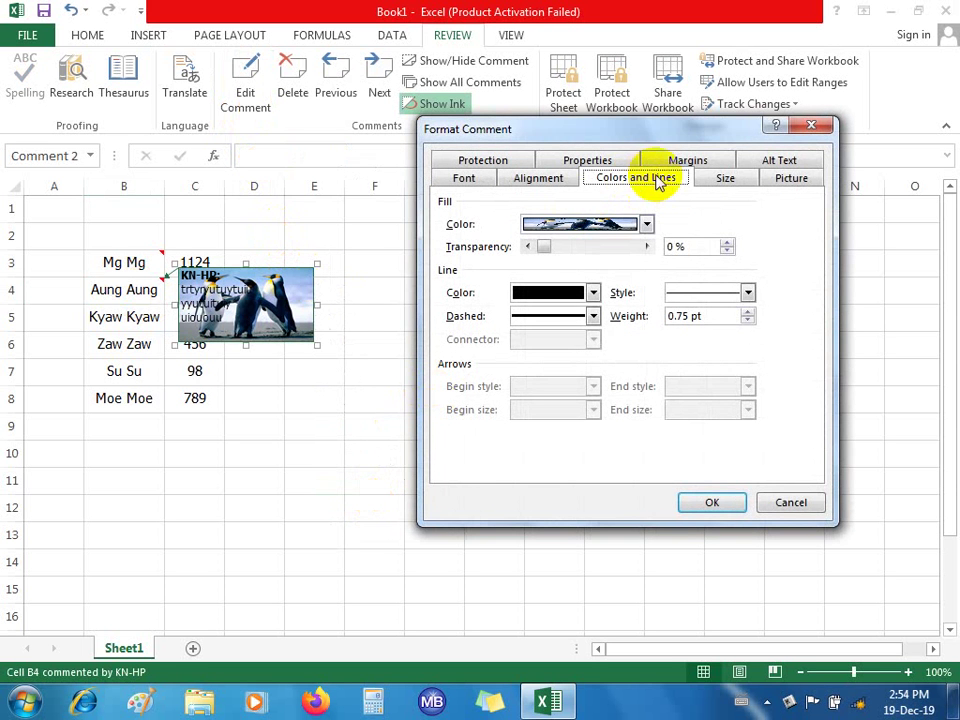
click(647, 224)
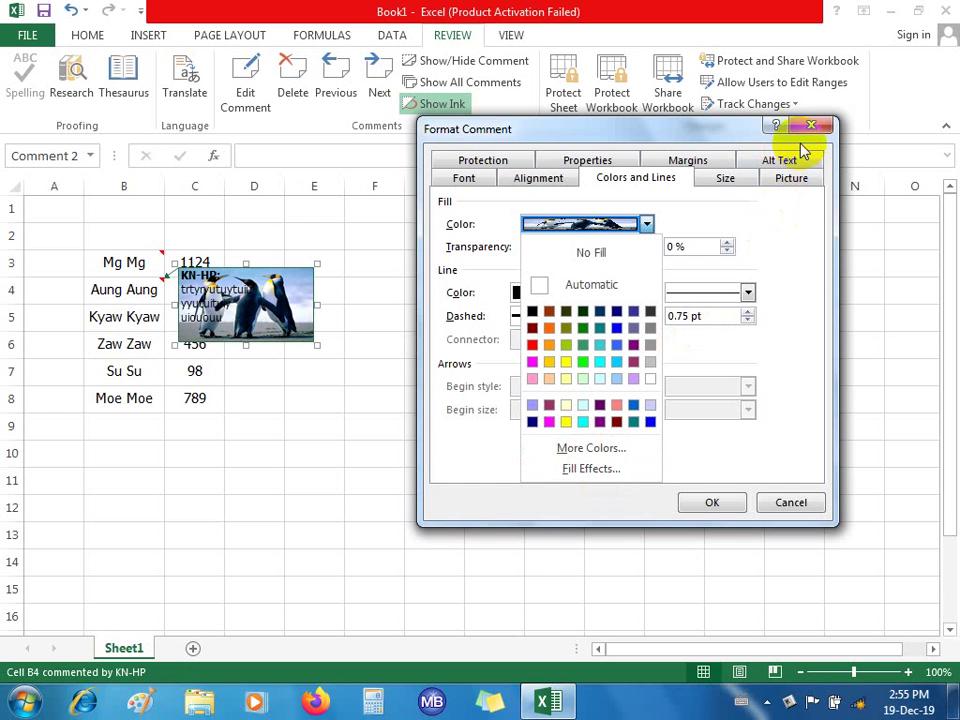
click(723, 505)
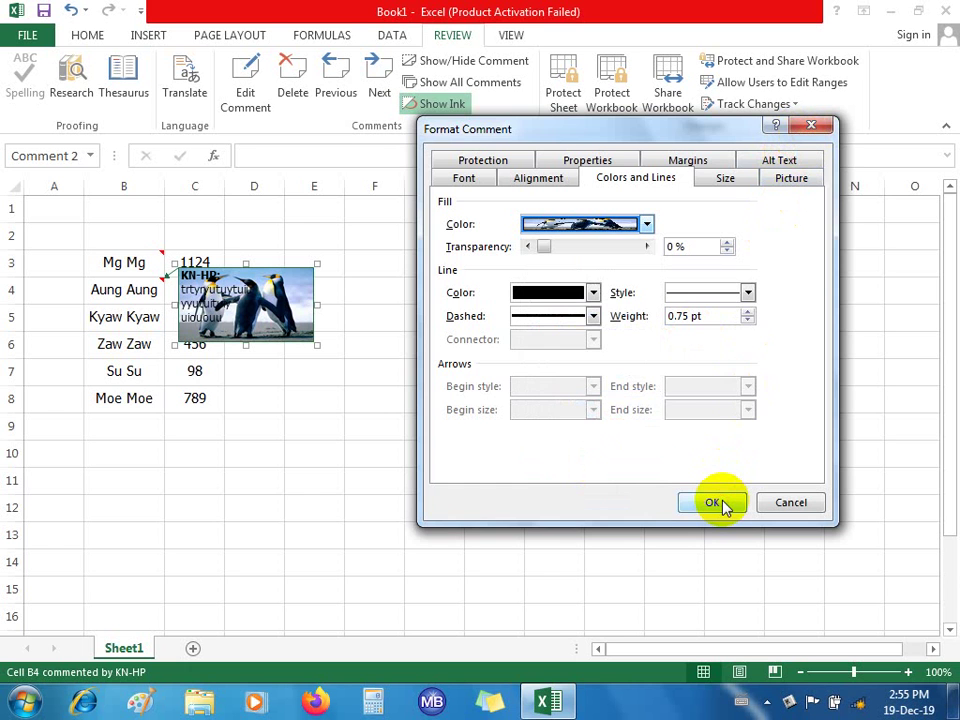
click(716, 502)
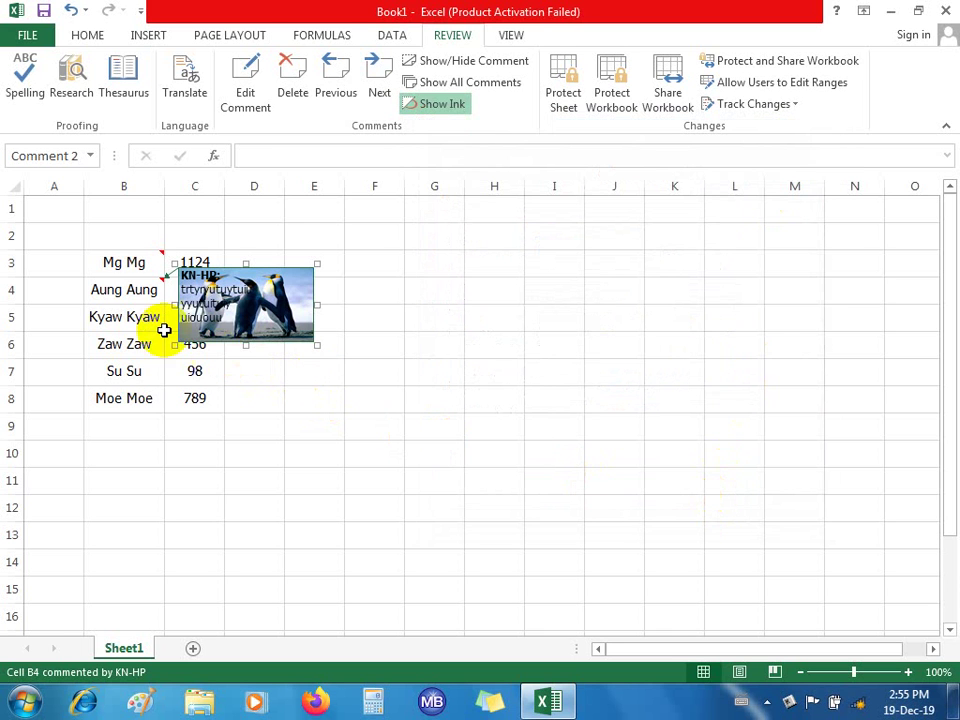
- Delete the comment from cell B3 (Mg Mg)
click(125, 270)
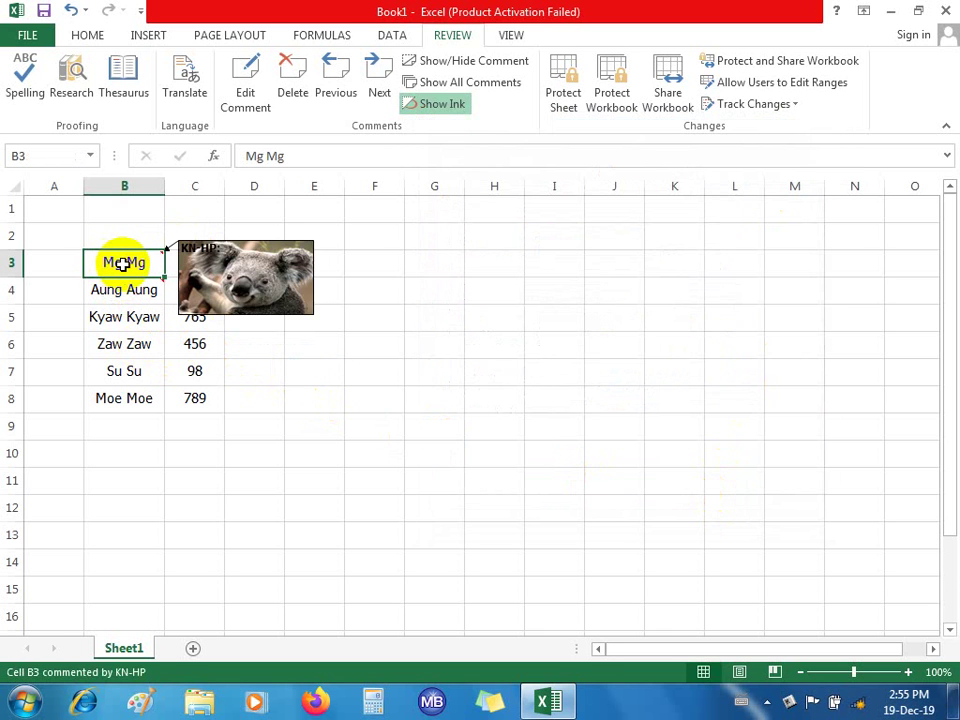
click(295, 80)
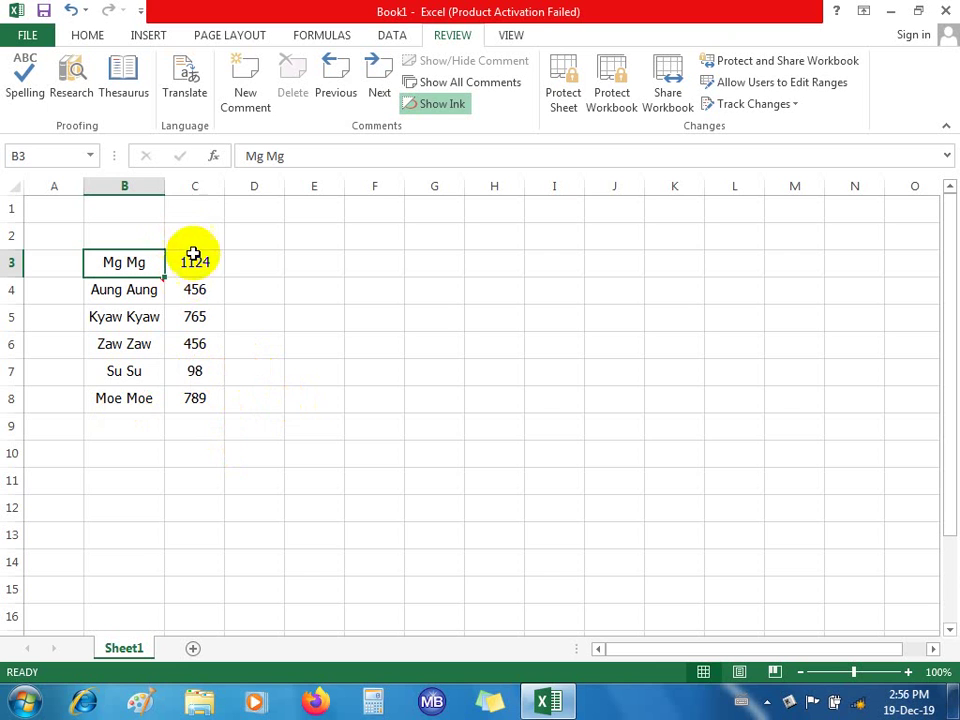
- Select C3:C8 and start an Equal To highlight rule, suggesting 611
drag(194, 261, 193, 392)
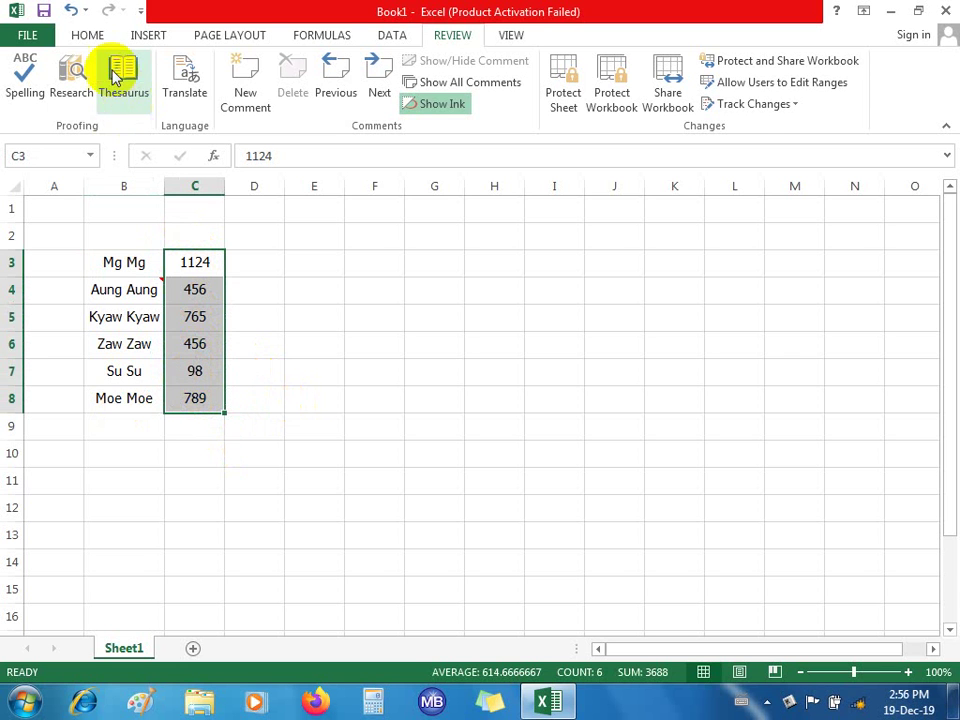
click(92, 37)
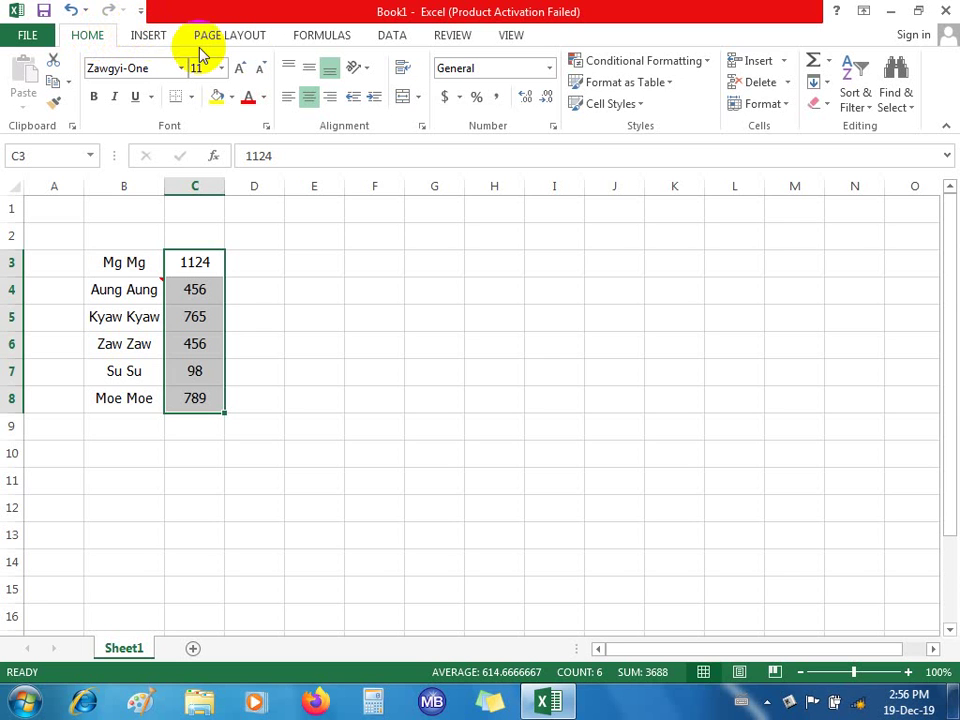
click(700, 62)
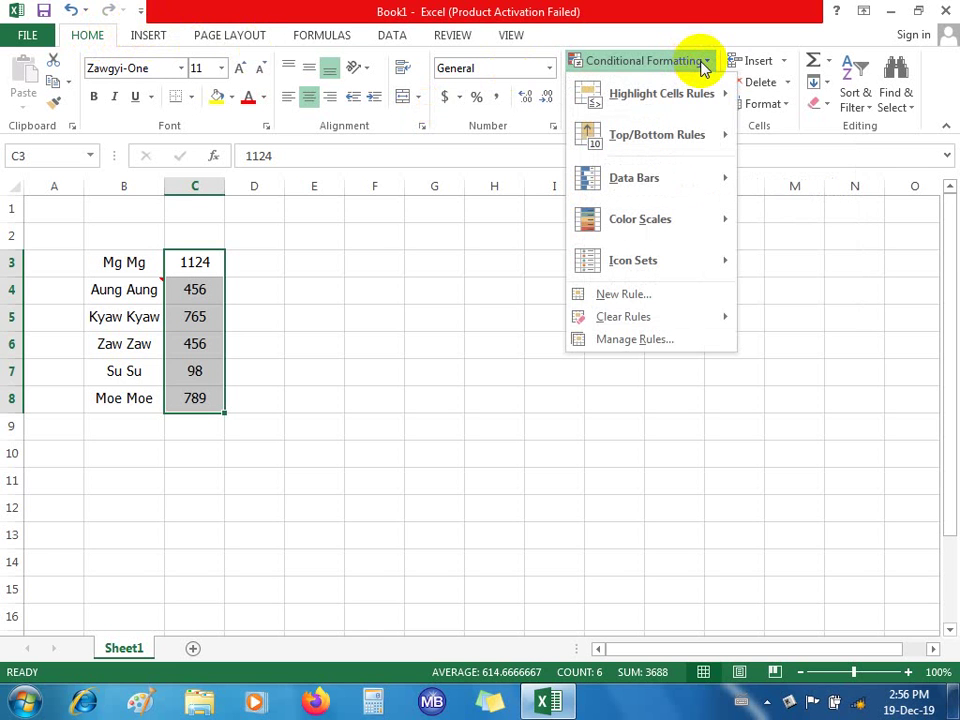
mouse_move(661, 94)
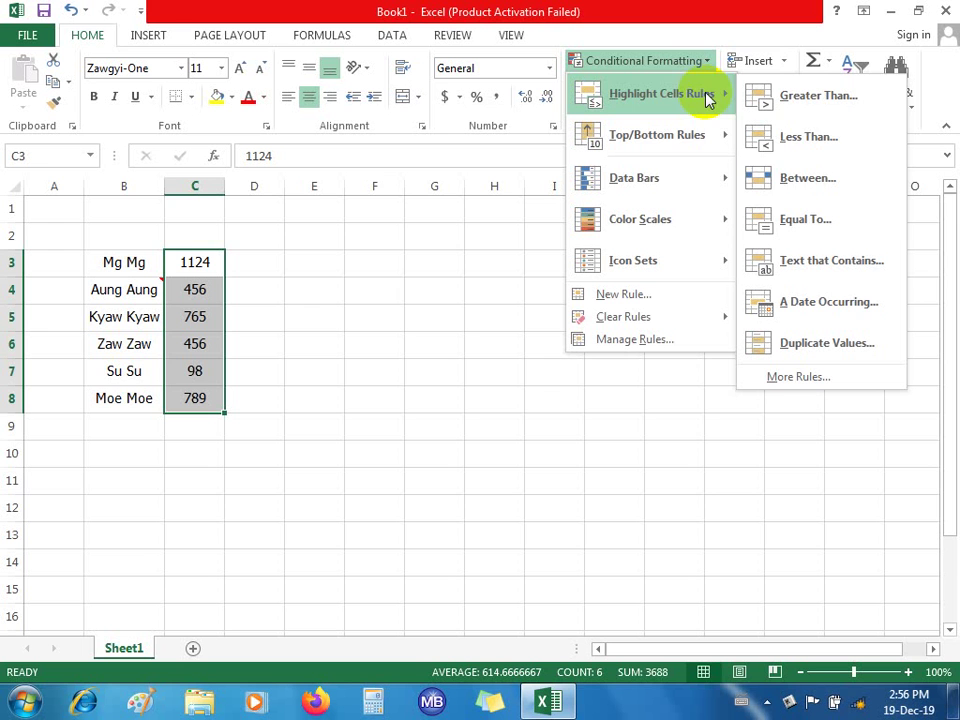
click(792, 222)
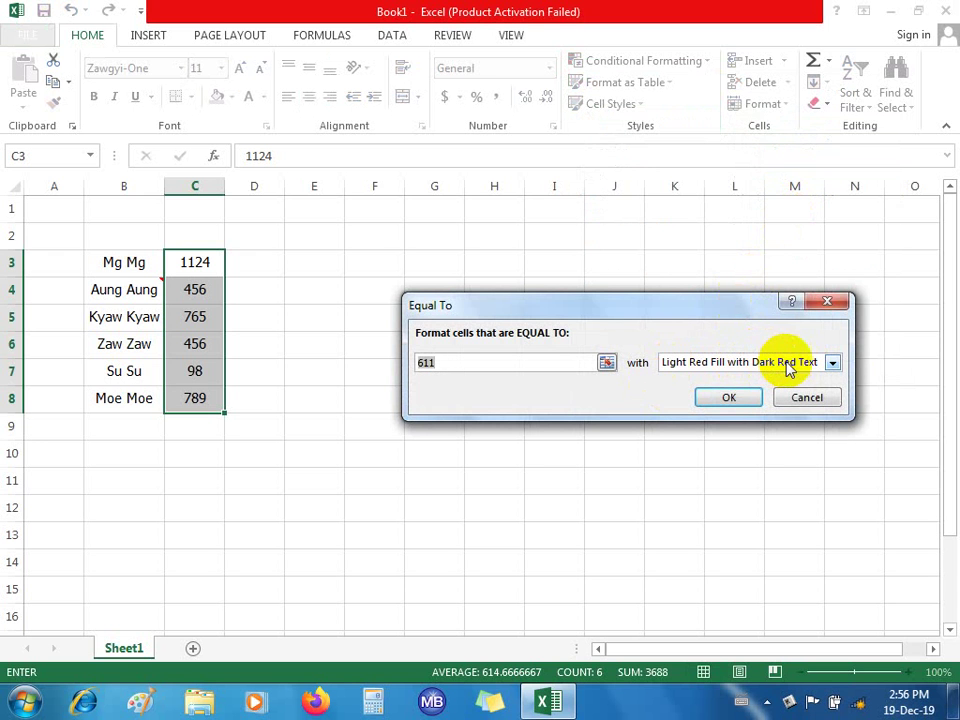
- Apply the equal-to-611 rule with Light Red Fill with Dark Red Text
click(832, 364)
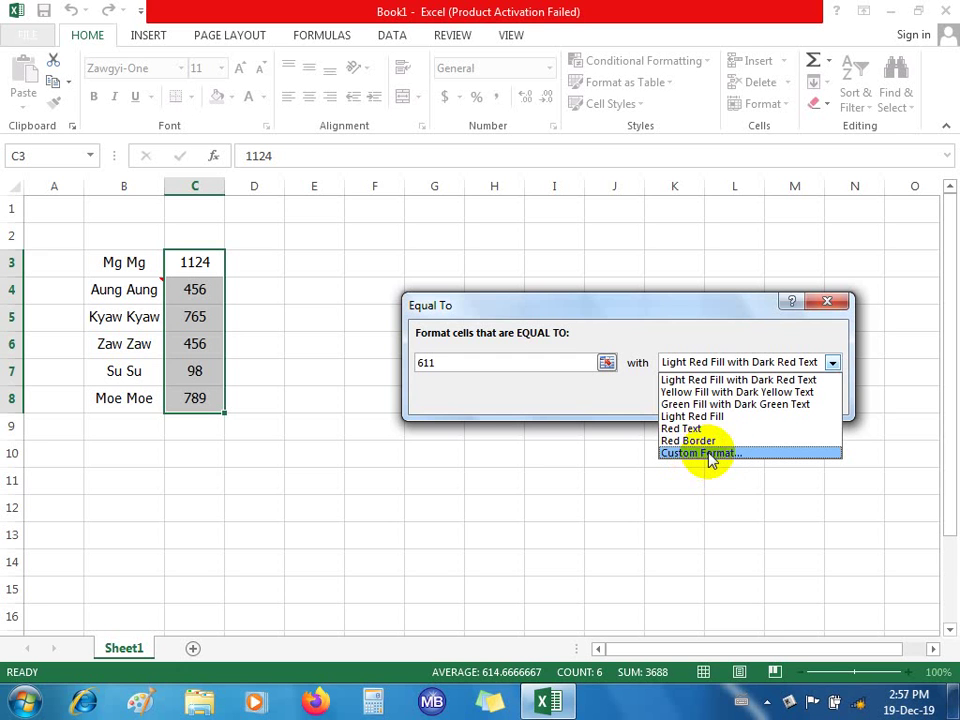
click(747, 363)
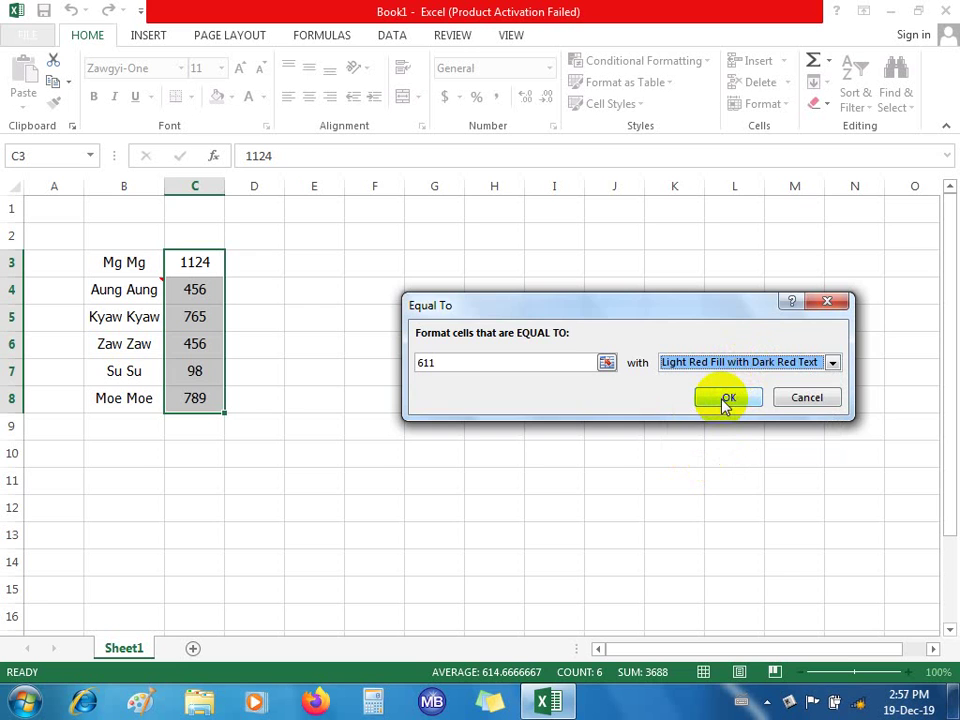
click(726, 400)
- Reselect C3:C8 and bring up Conditional Formatting again
click(692, 396)
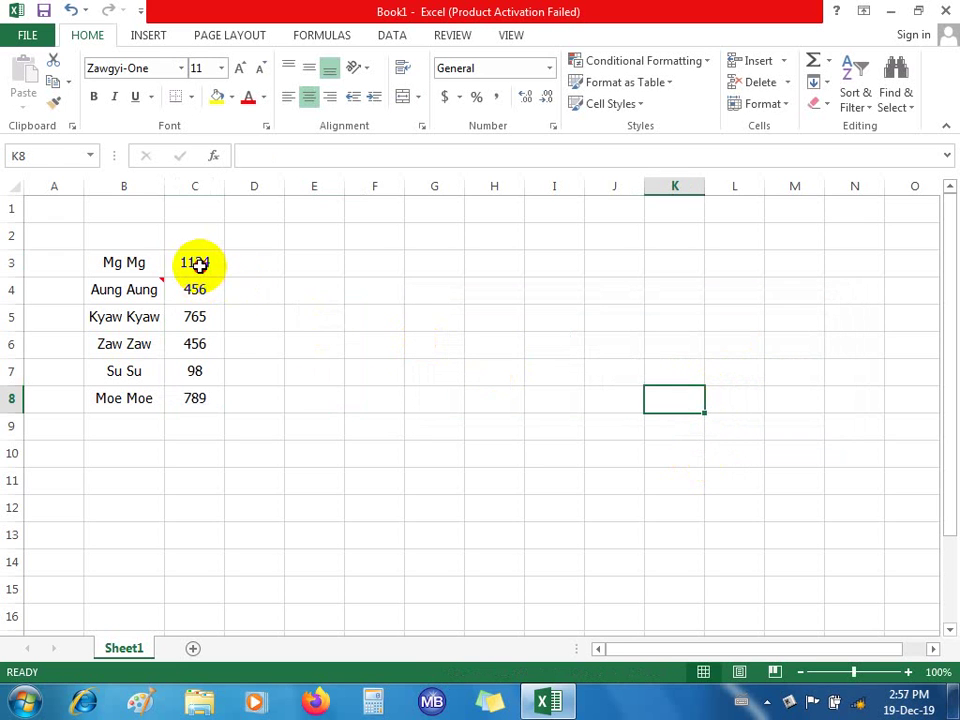
drag(196, 264, 195, 394)
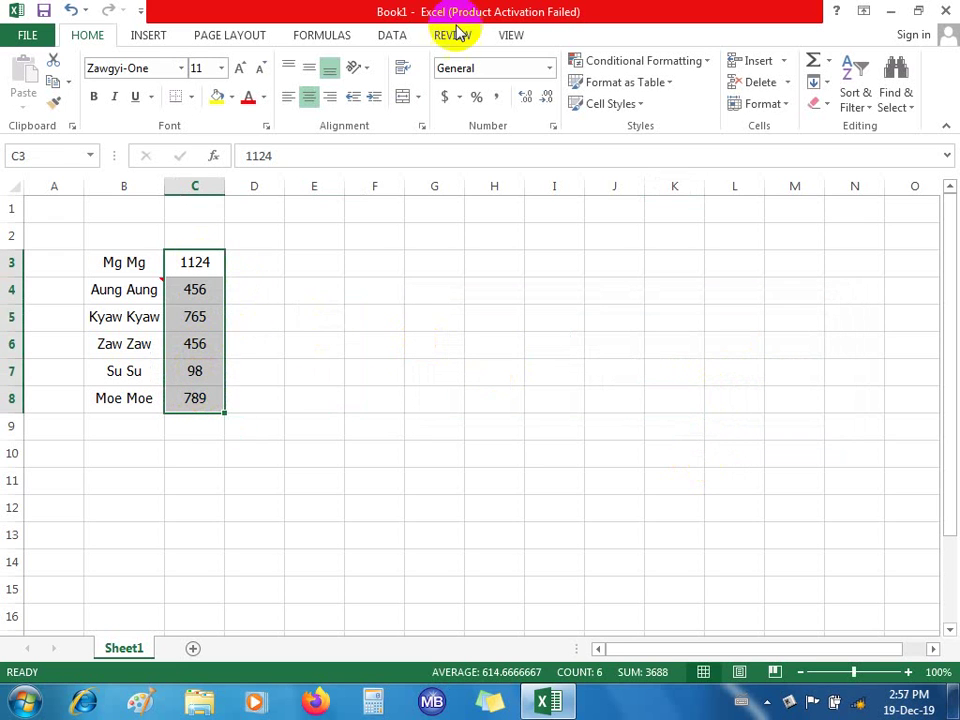
click(618, 62)
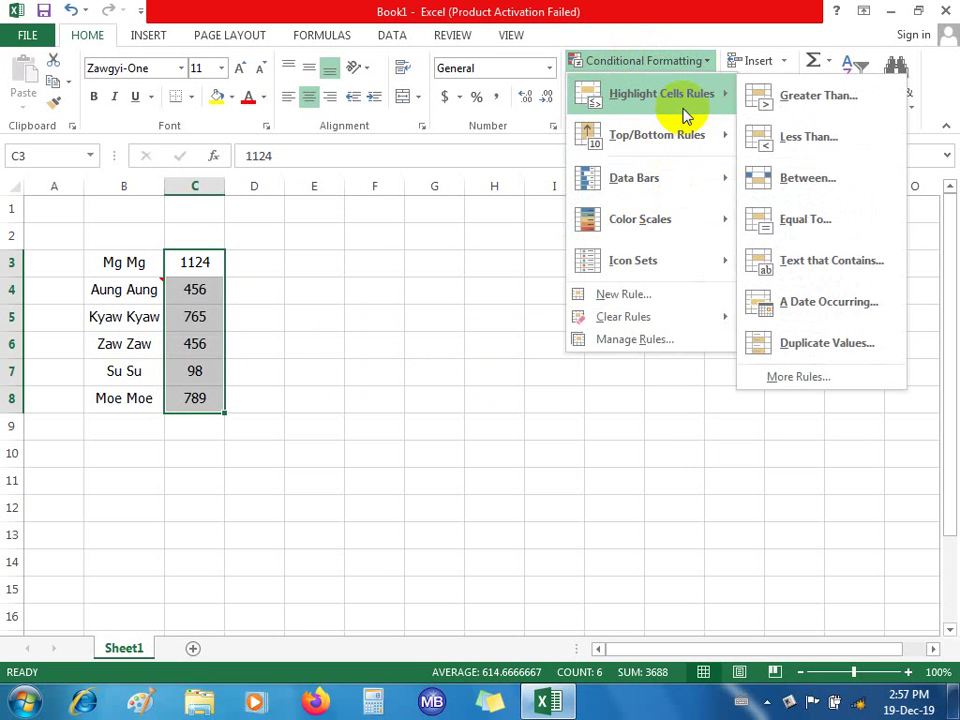
click(797, 220)
text(611)
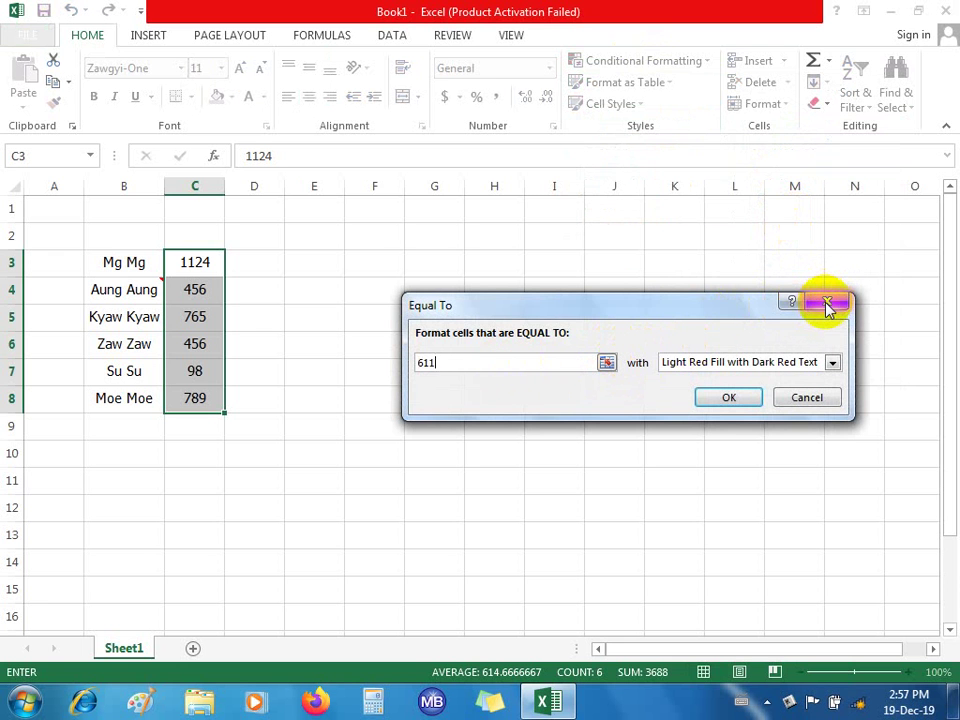
click(735, 398)
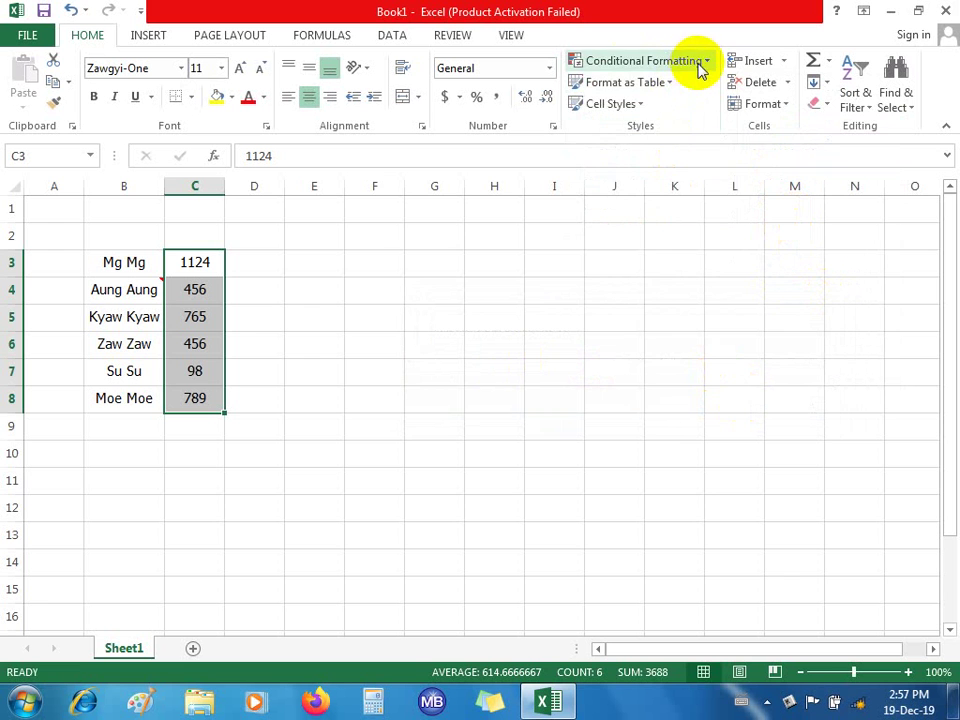
- Highlight duplicate values in C3:C8 with light red fill, marking both 456 entries
click(700, 62)
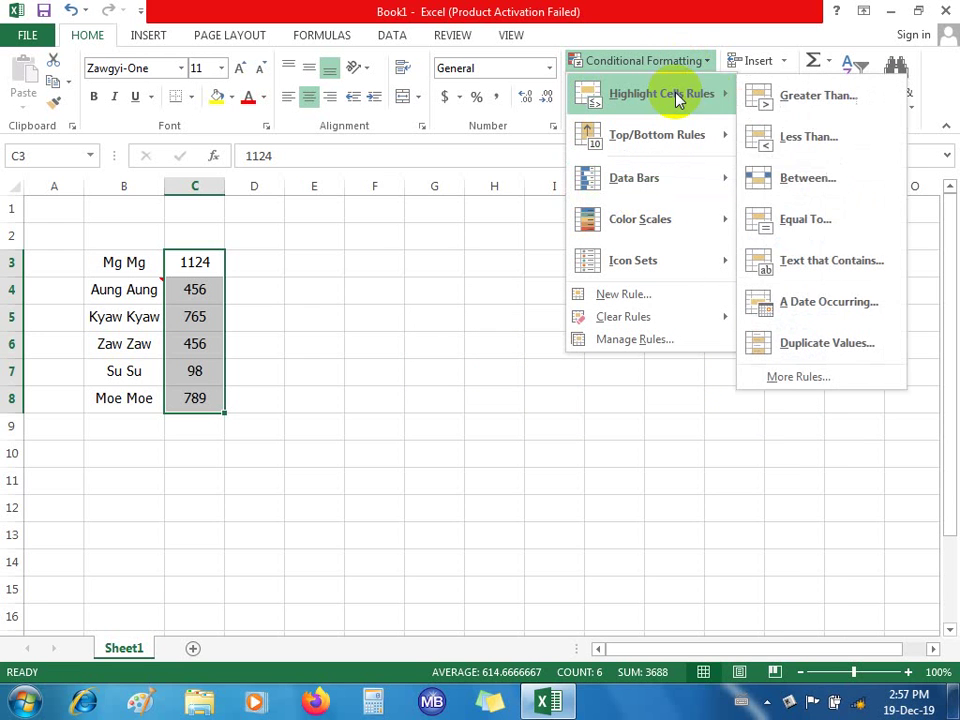
mouse_move(661, 94)
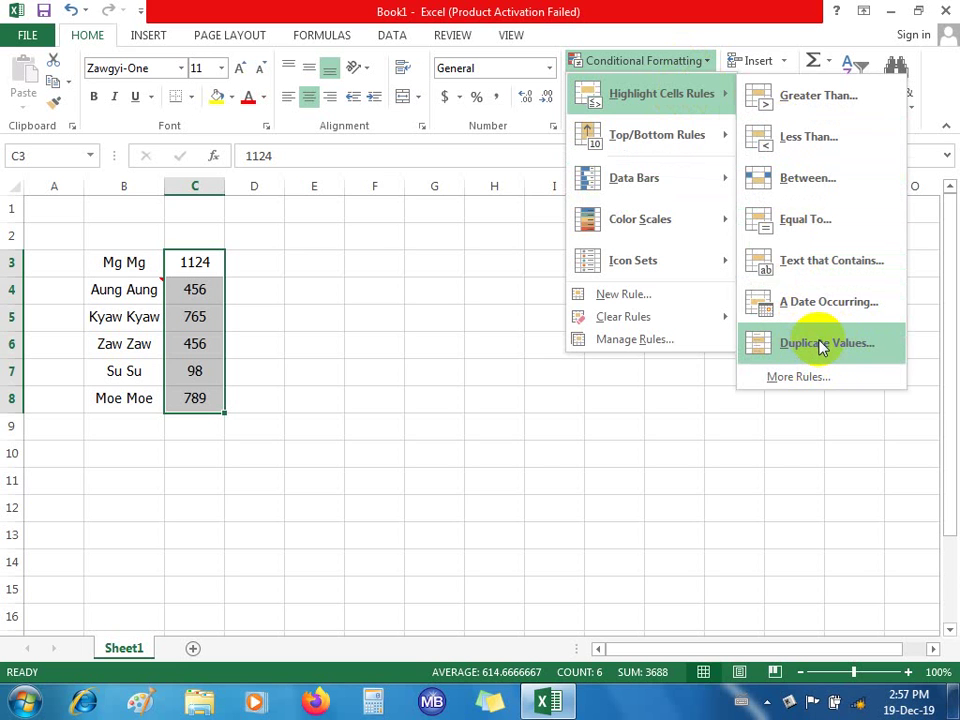
click(819, 346)
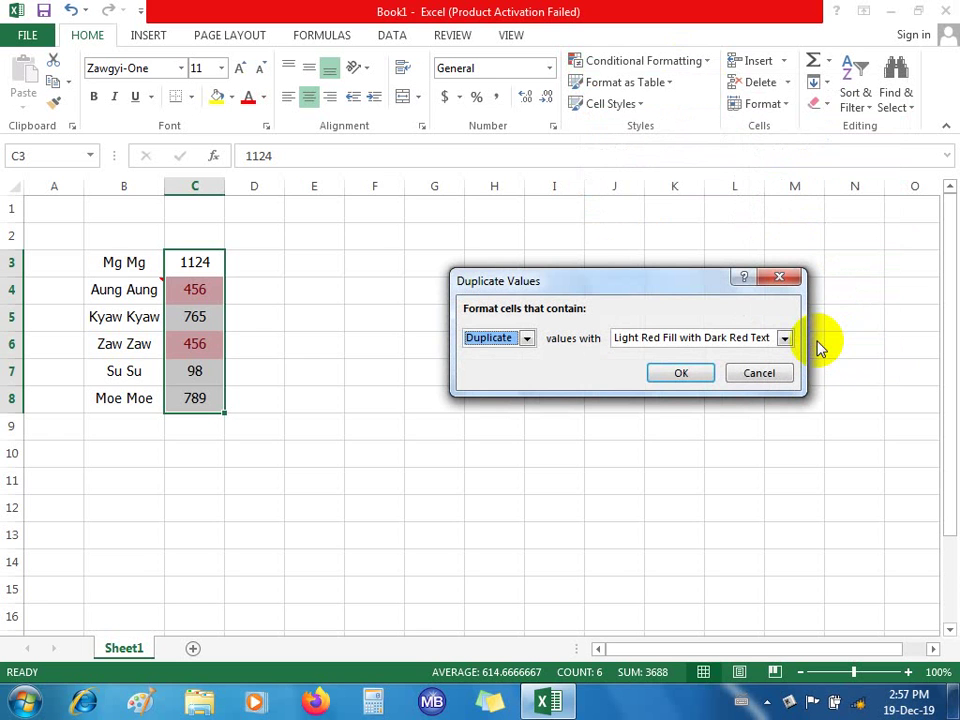
click(785, 338)
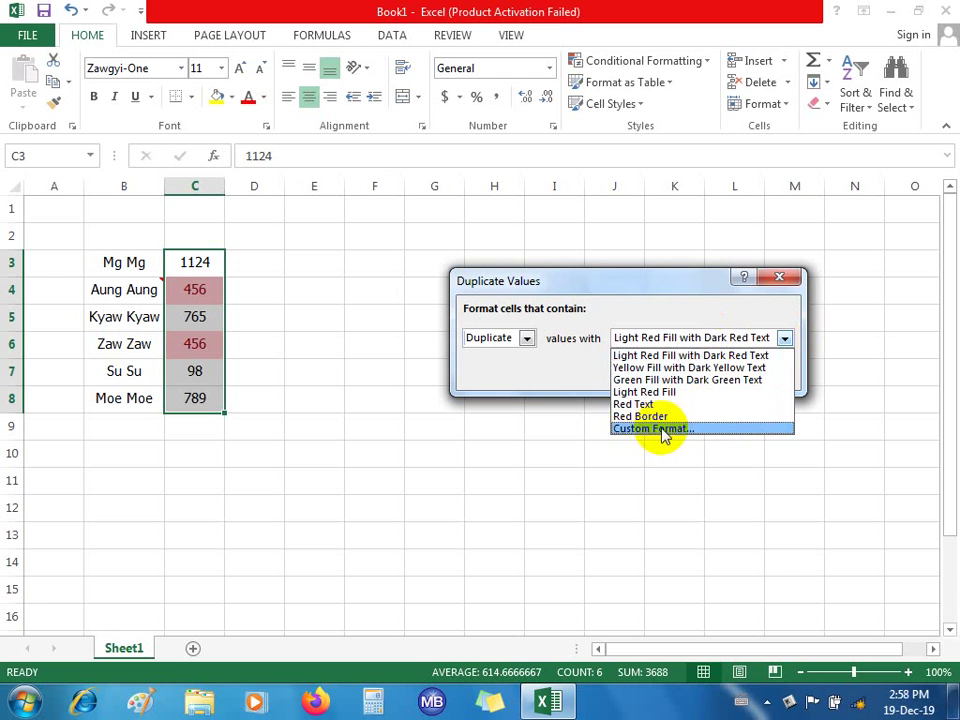
click(686, 294)
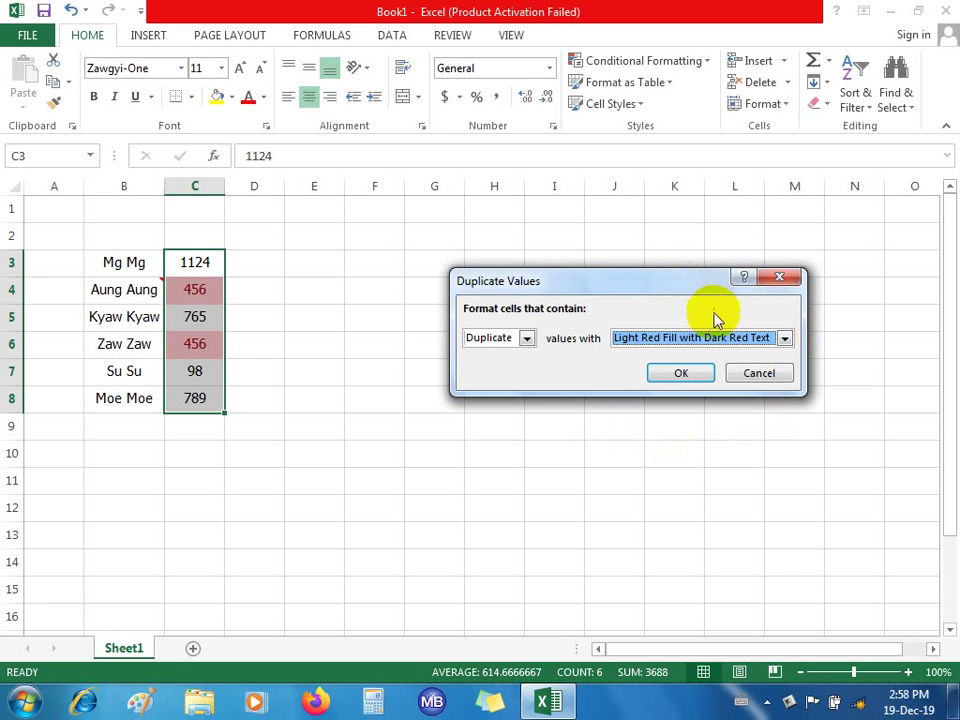
click(680, 374)
click(497, 376)
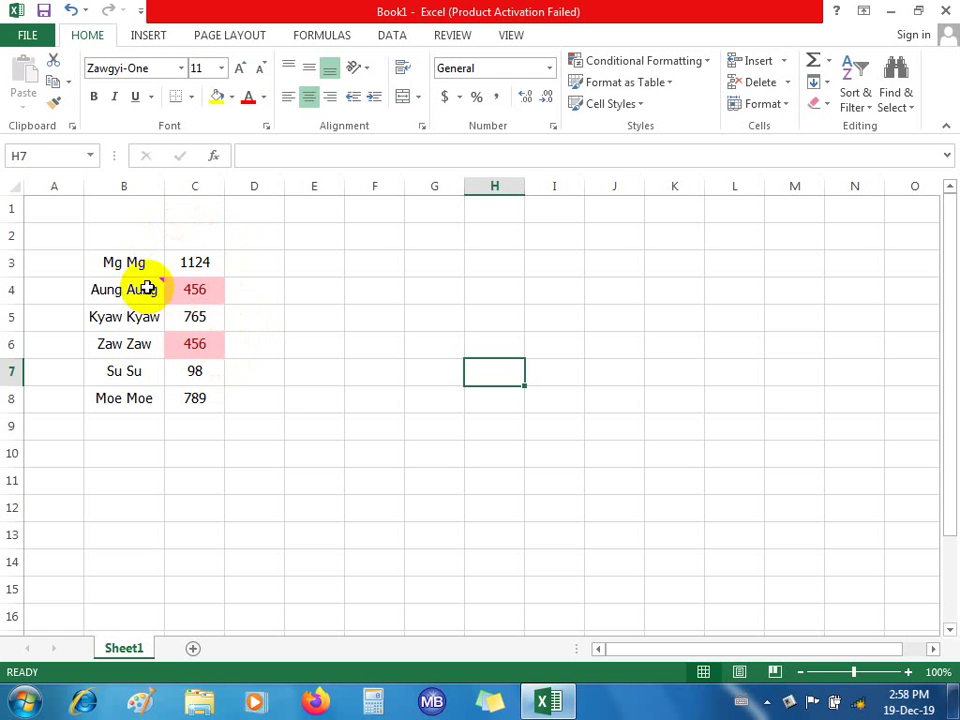
- Change C4 from 456 to 980 so no duplicates remain highlighted
click(204, 290)
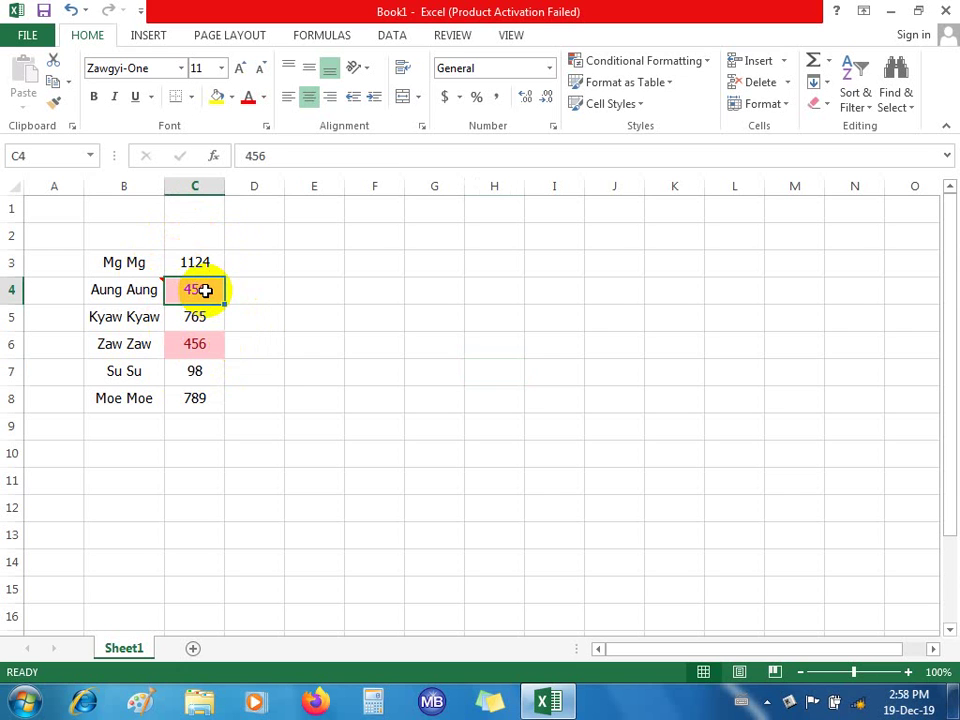
text(980)
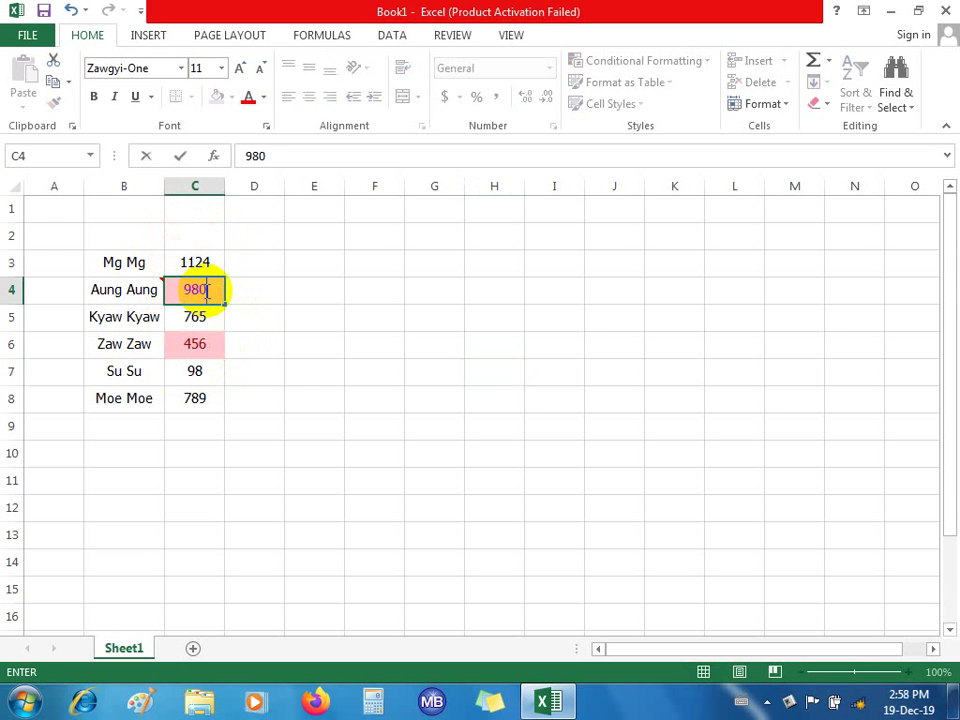
key(Return)
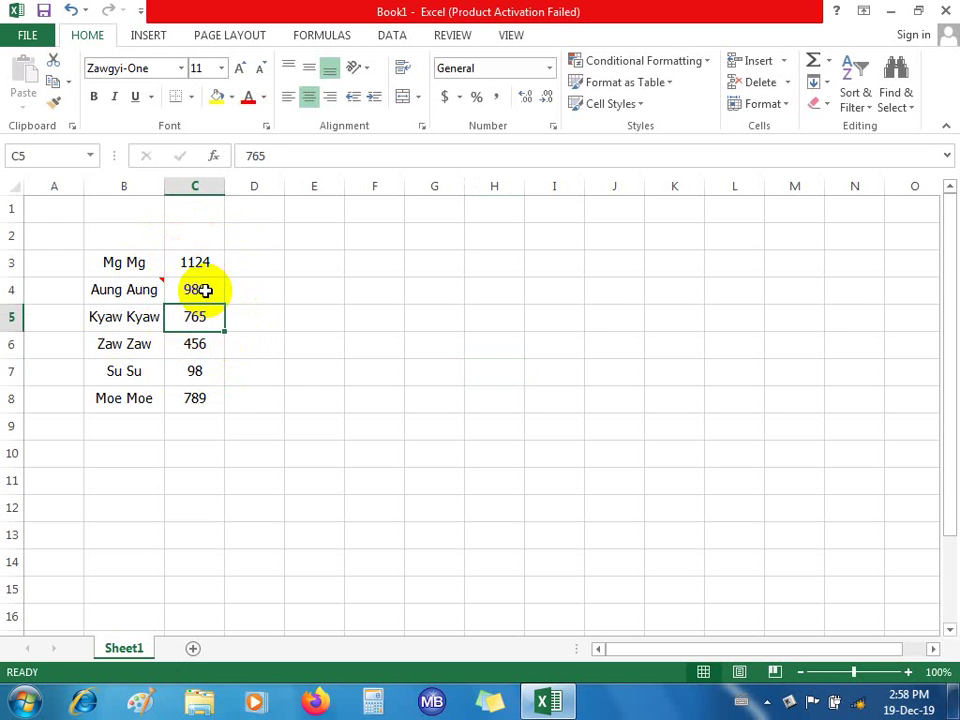
click(312, 350)
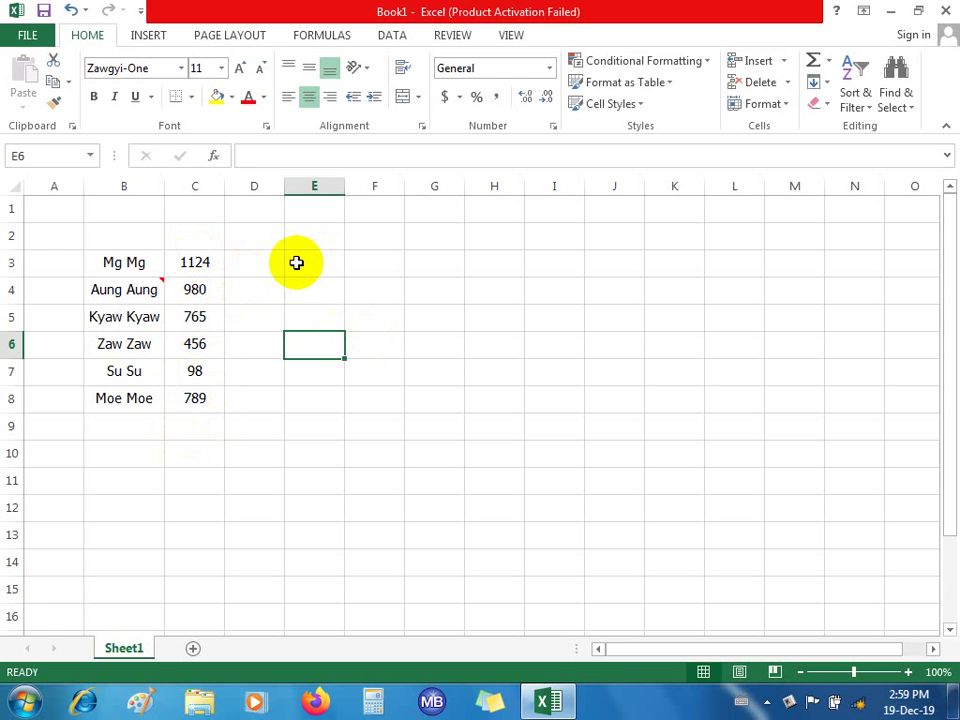
- Give E3:E16 a light red Duplicate Values highlight rule, then select E3
drag(324, 260, 321, 624)
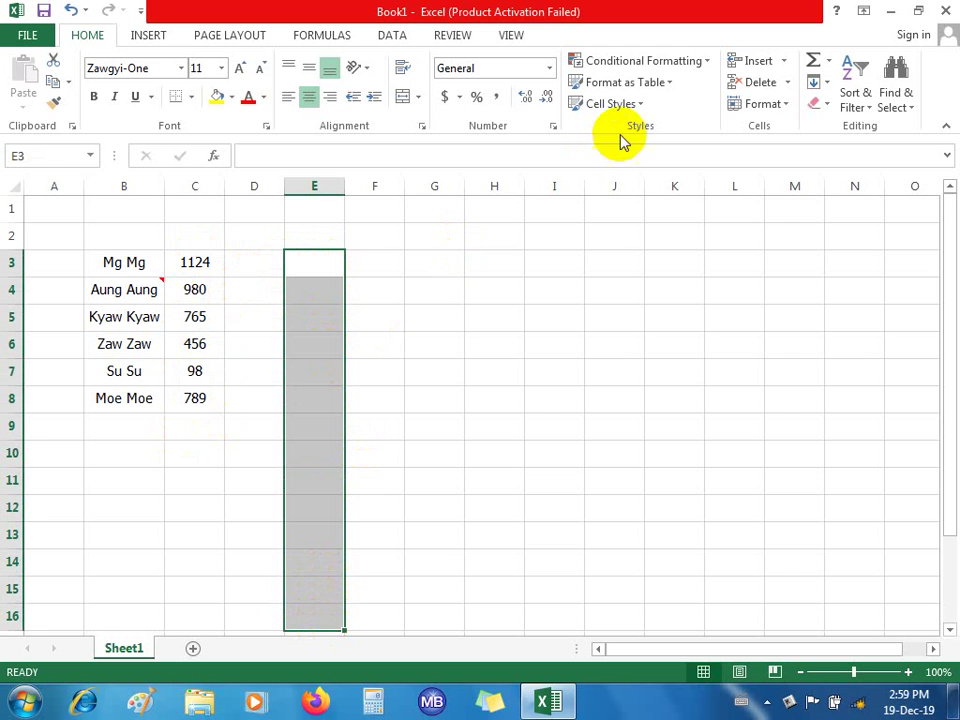
click(676, 64)
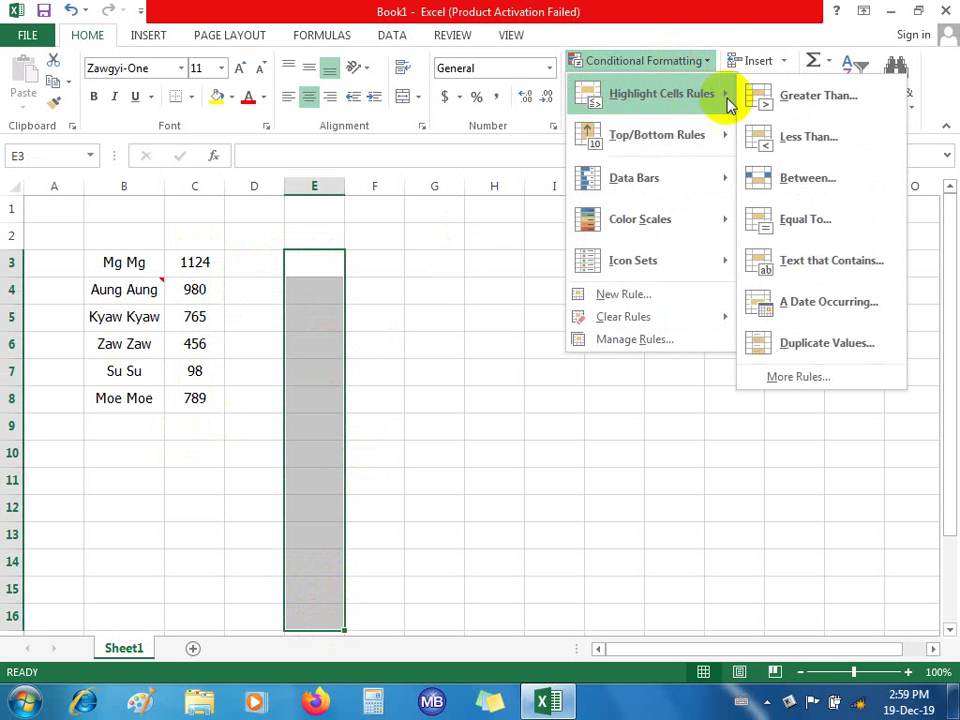
mouse_move(661, 93)
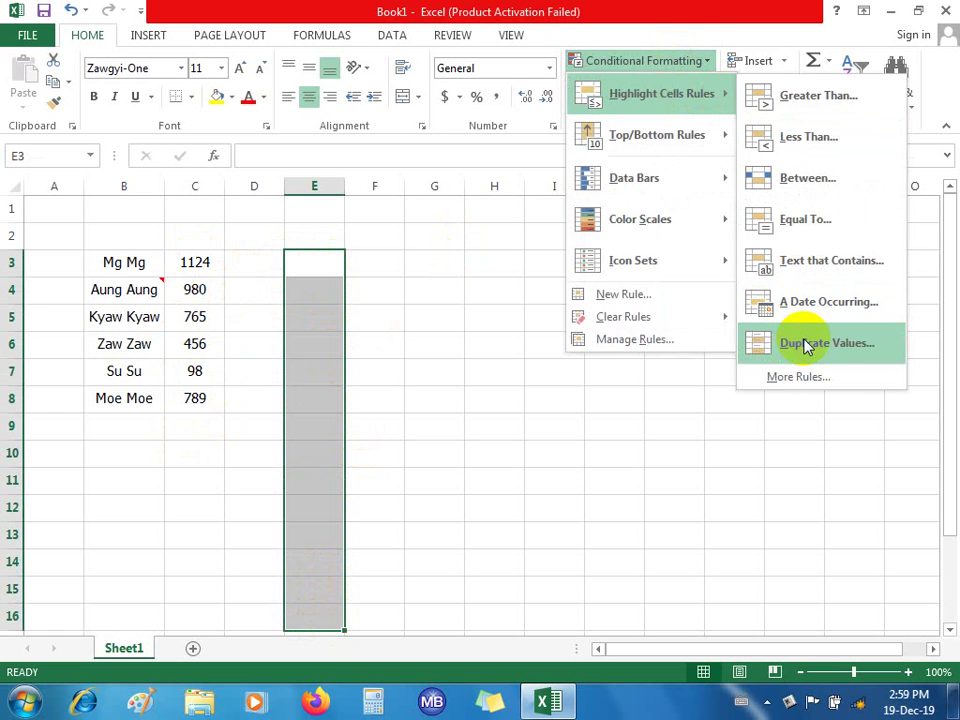
click(806, 345)
click(700, 375)
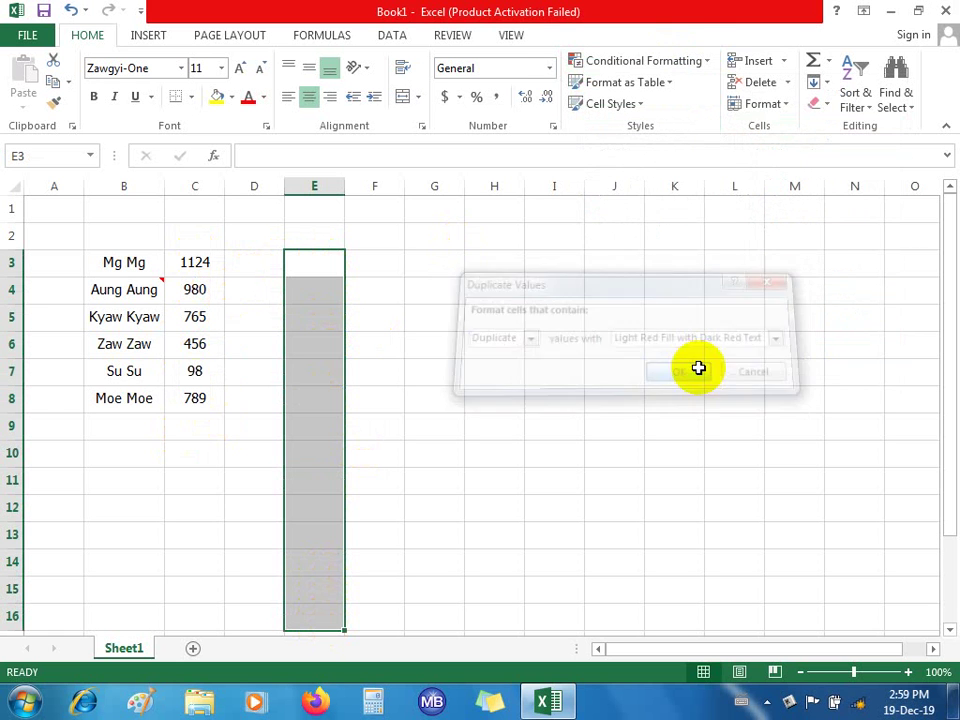
click(318, 263)
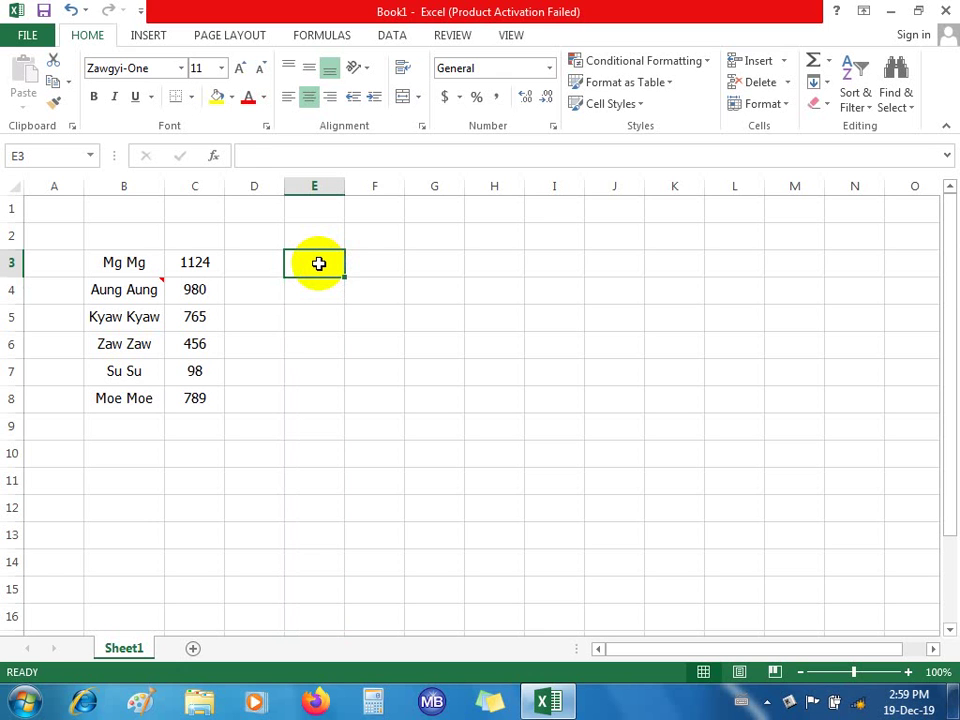
- Enter aa, bb, cc in E3:E5, then replace the repeated aa in E6 with ff
text(aa)
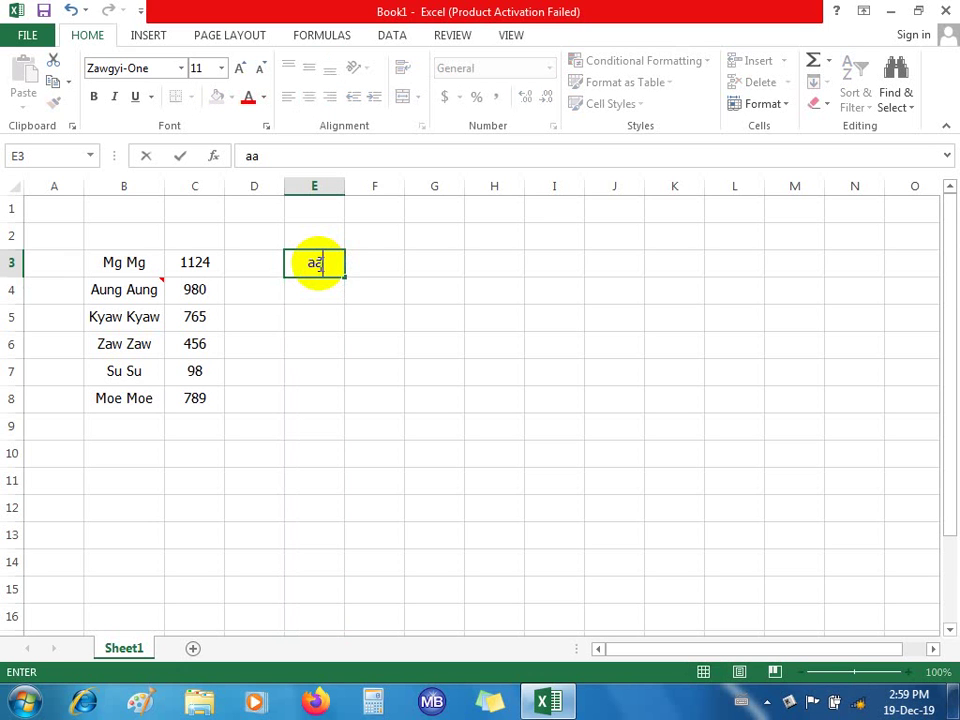
key(Return)
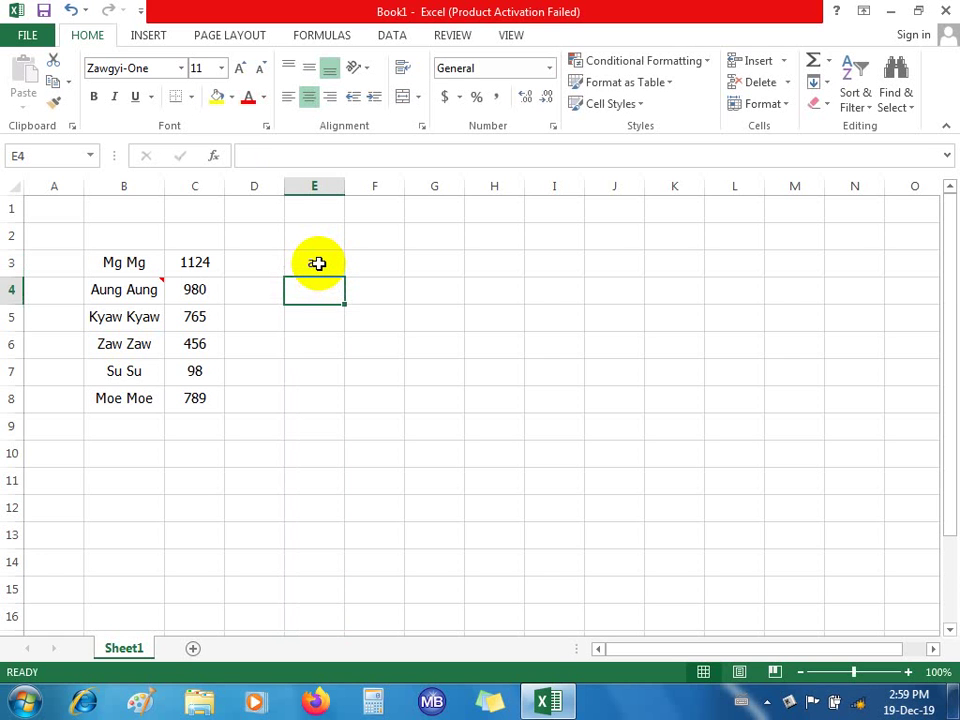
text(bb)
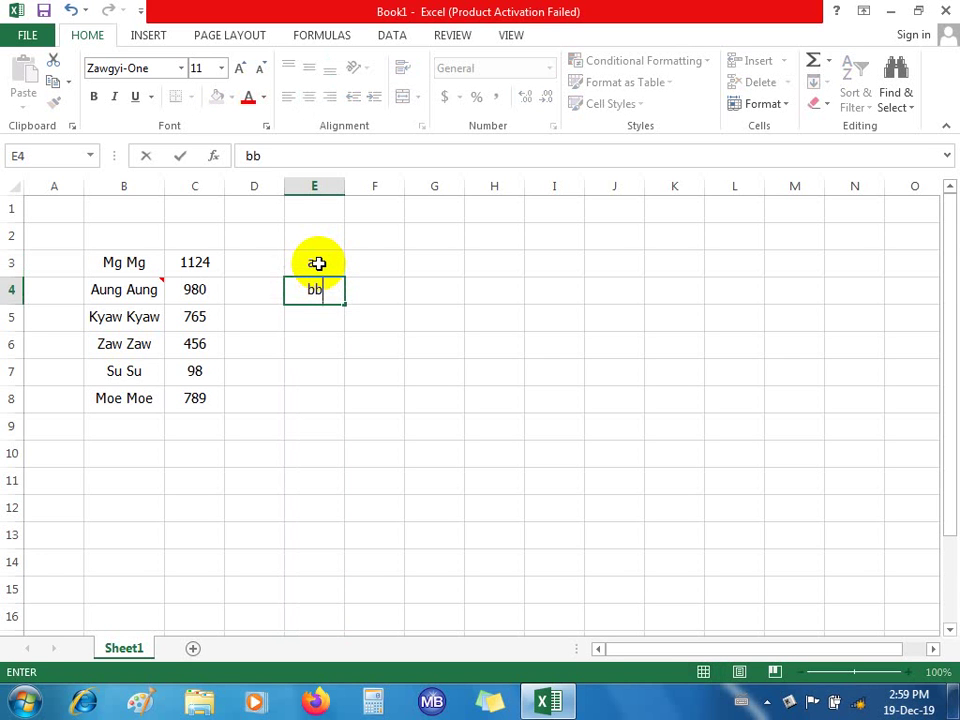
key(Return)
text(cc)
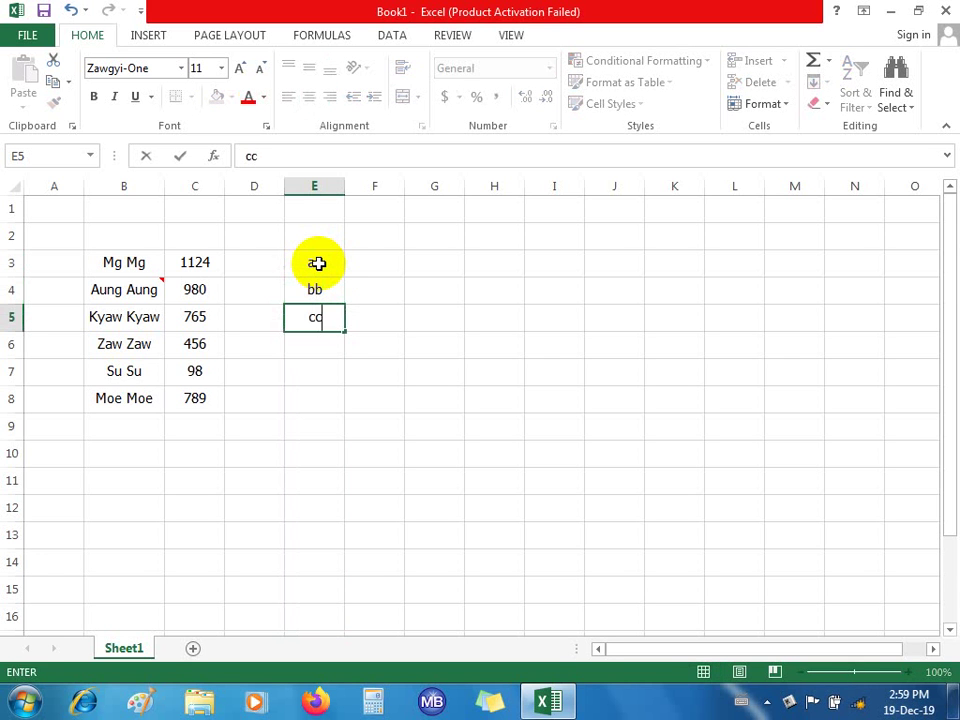
key(Return)
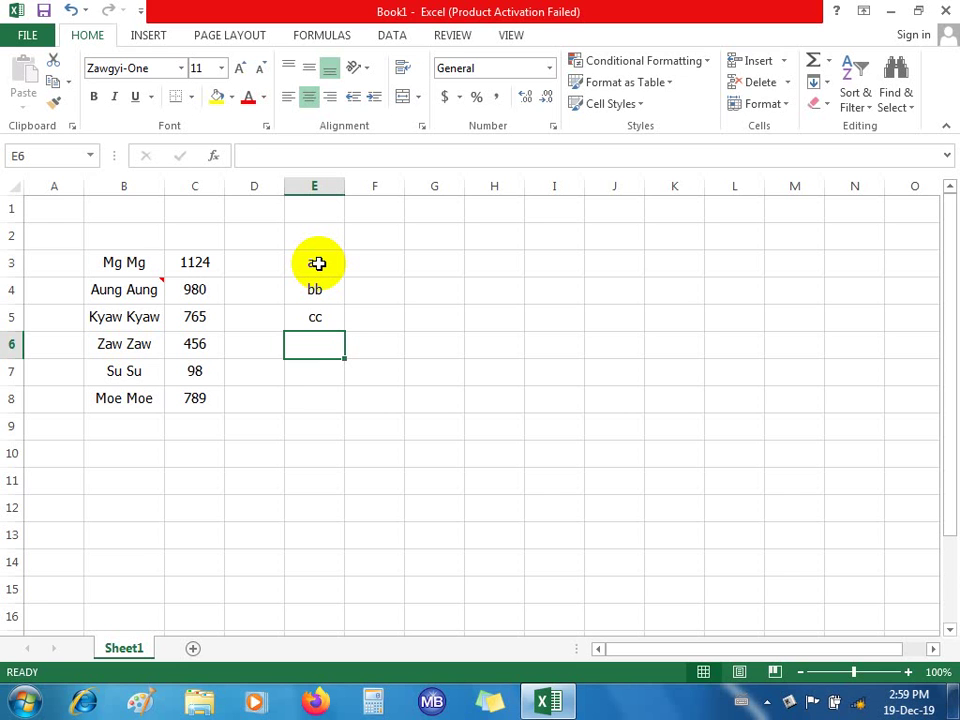
text(aa)
key(Return)
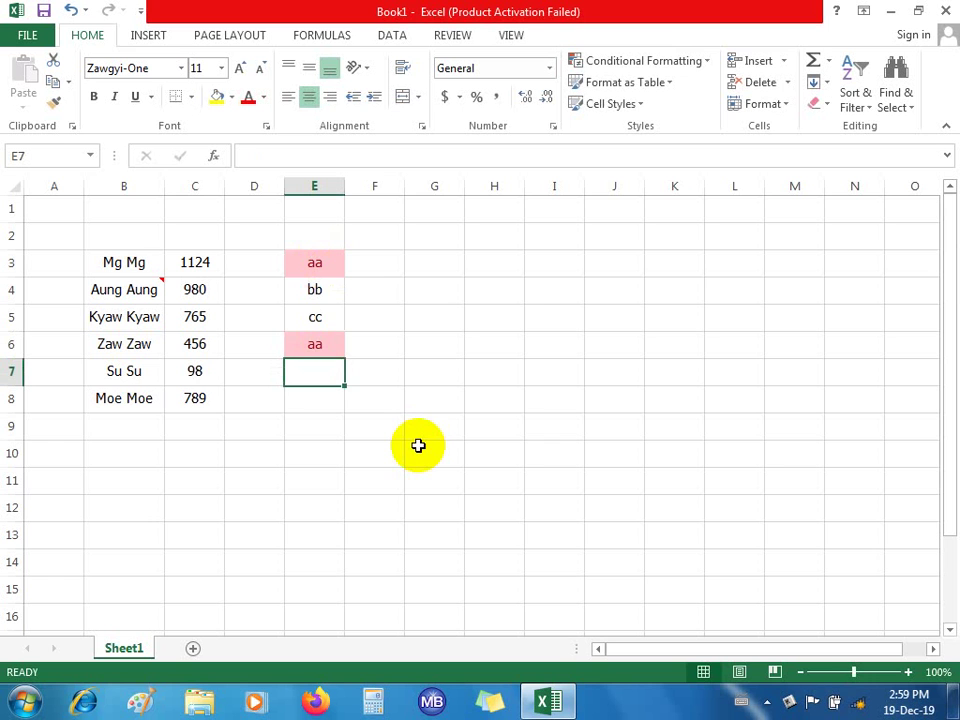
click(322, 347)
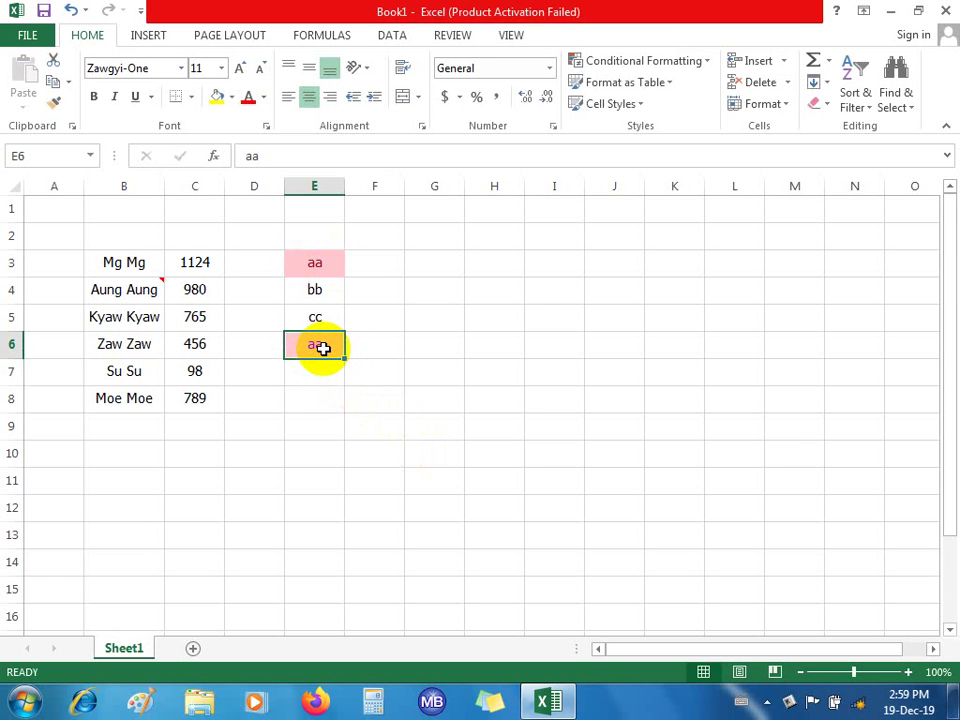
text(ff)
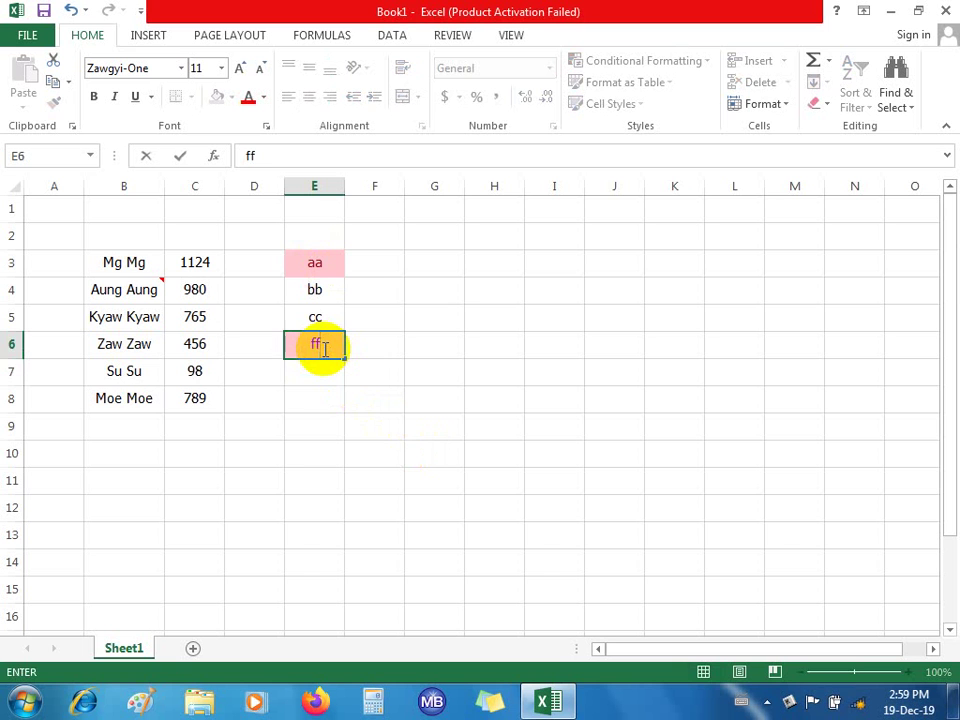
key(Return)
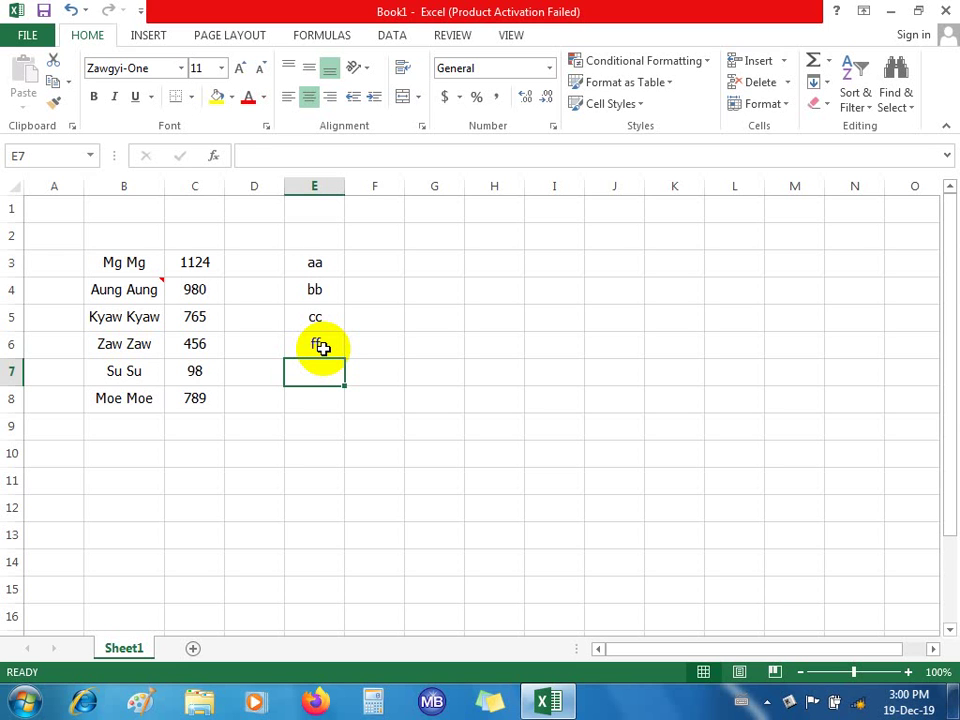
- Enter kkk, oo, ii and ff in E7:E10, so both ff cells show as duplicates
text(kkk)
key(Return)
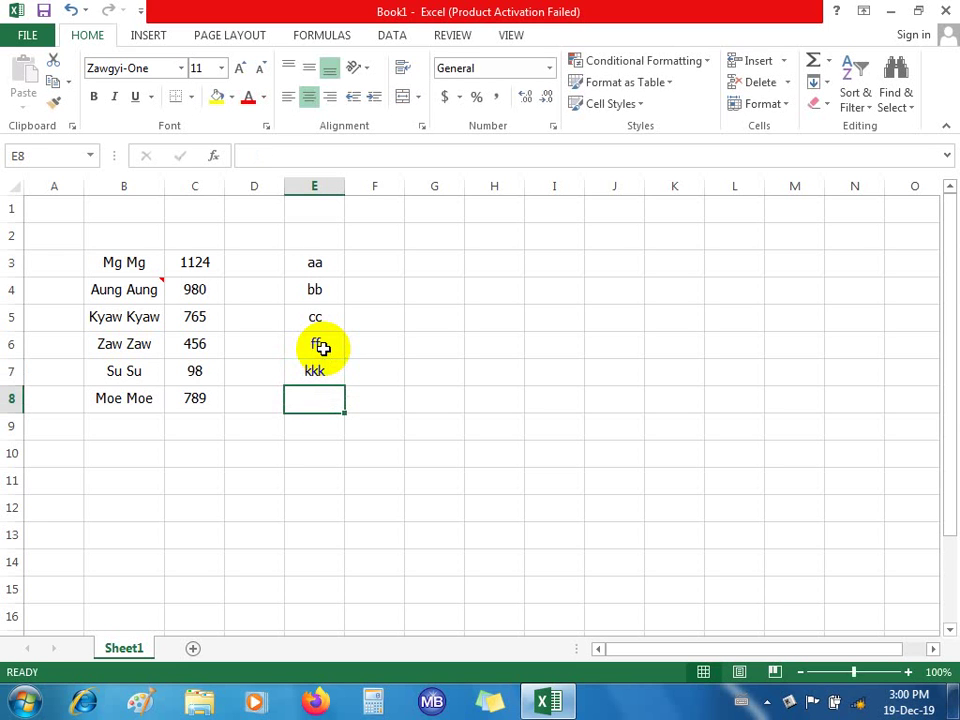
text(oo)
key(Return)
text(ii)
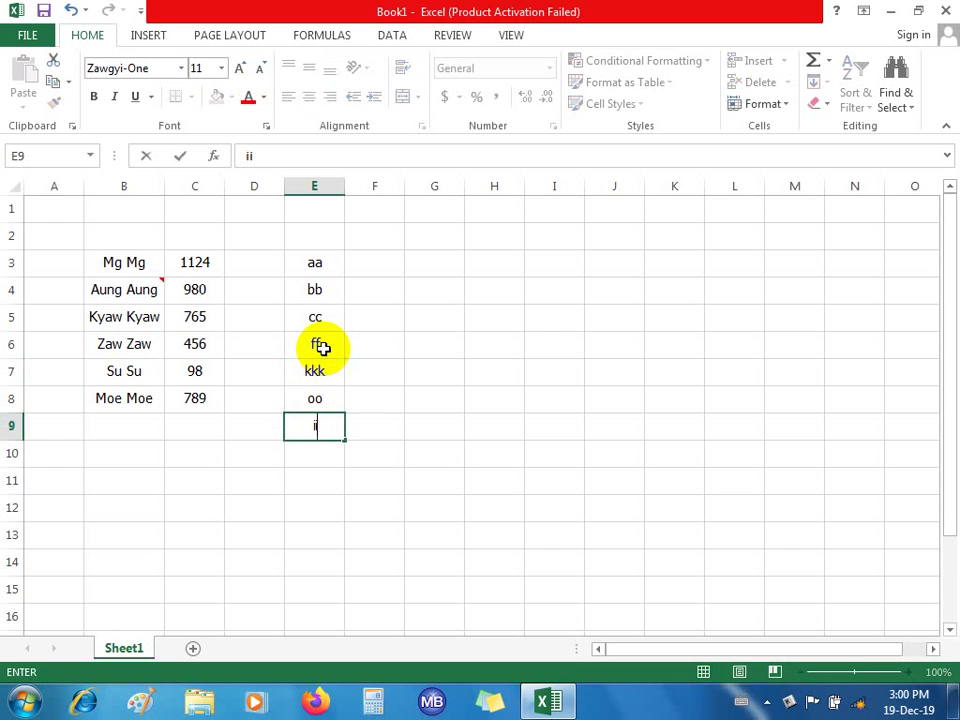
key(Return)
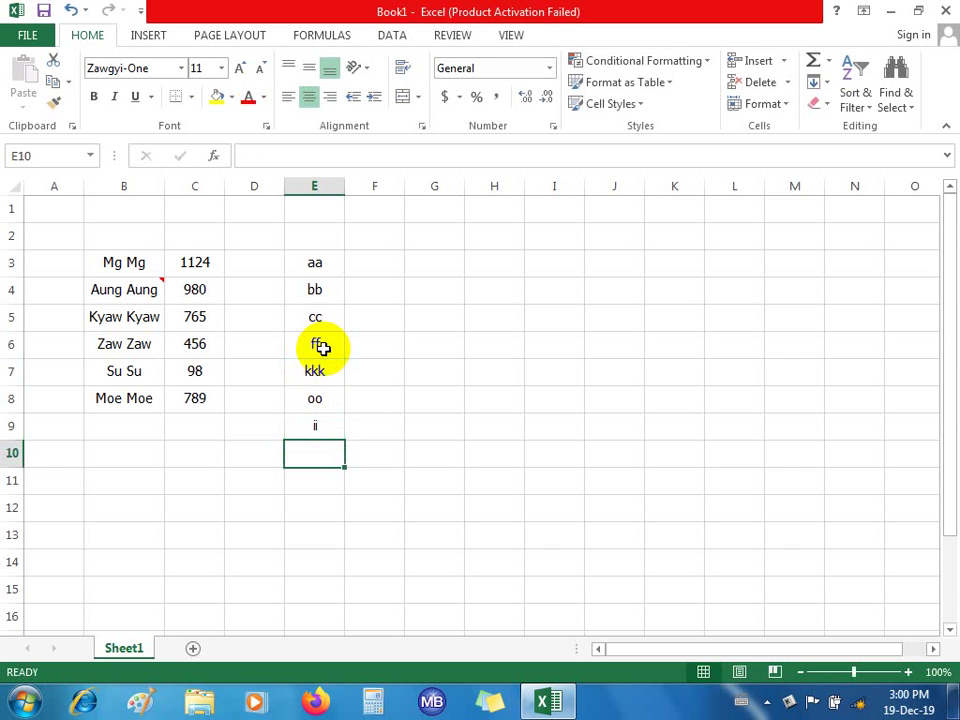
text(ff)
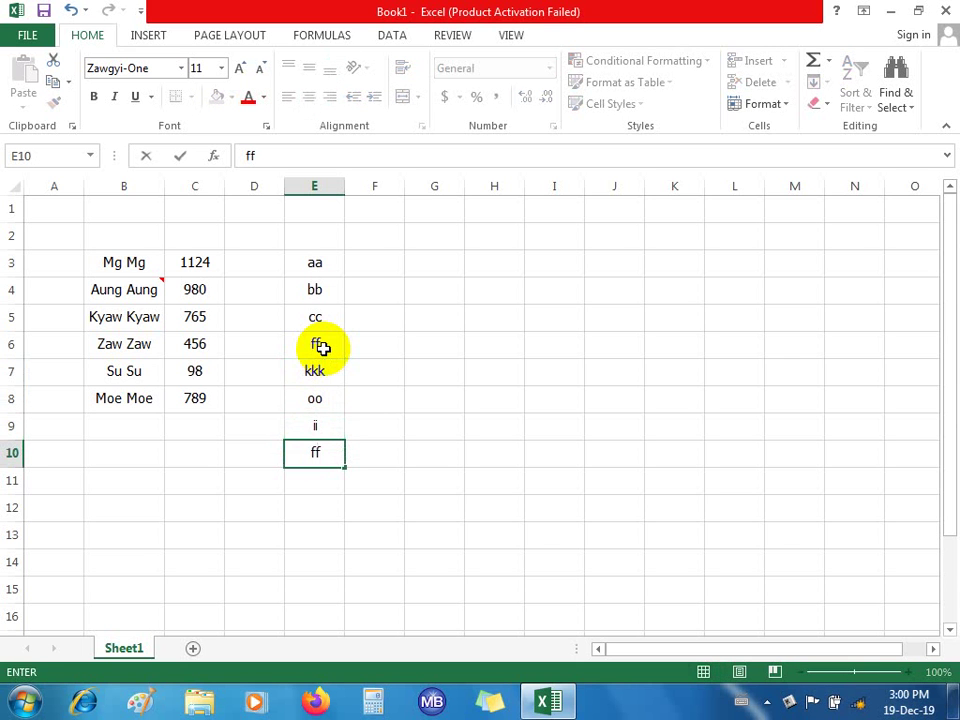
key(Return)
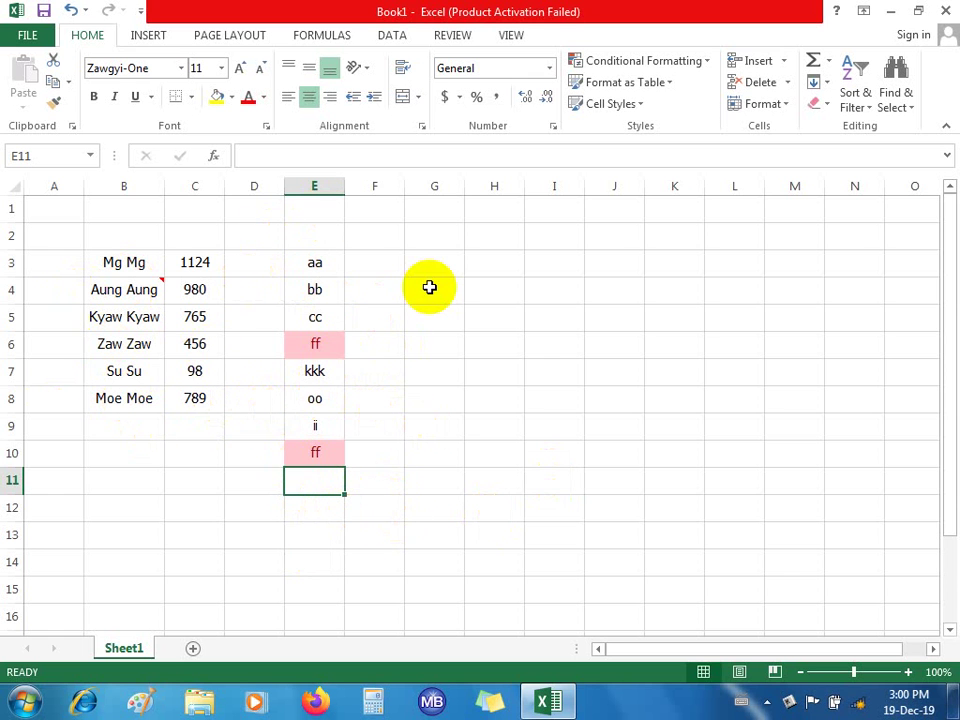
scroll(429, 287, down, 2)
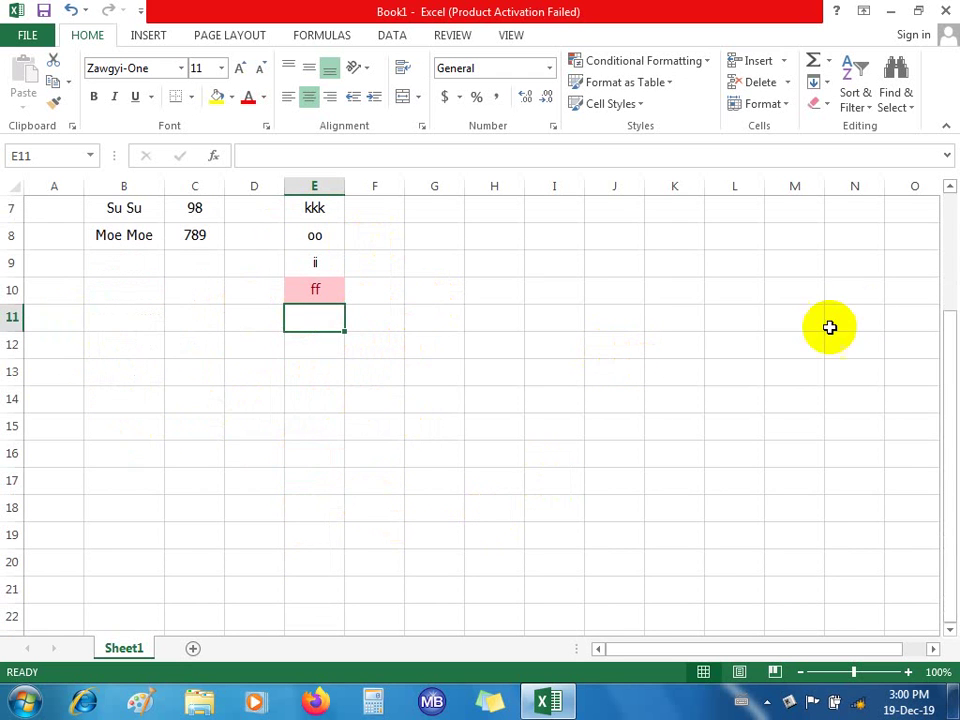
drag(945, 413, 951, 290)
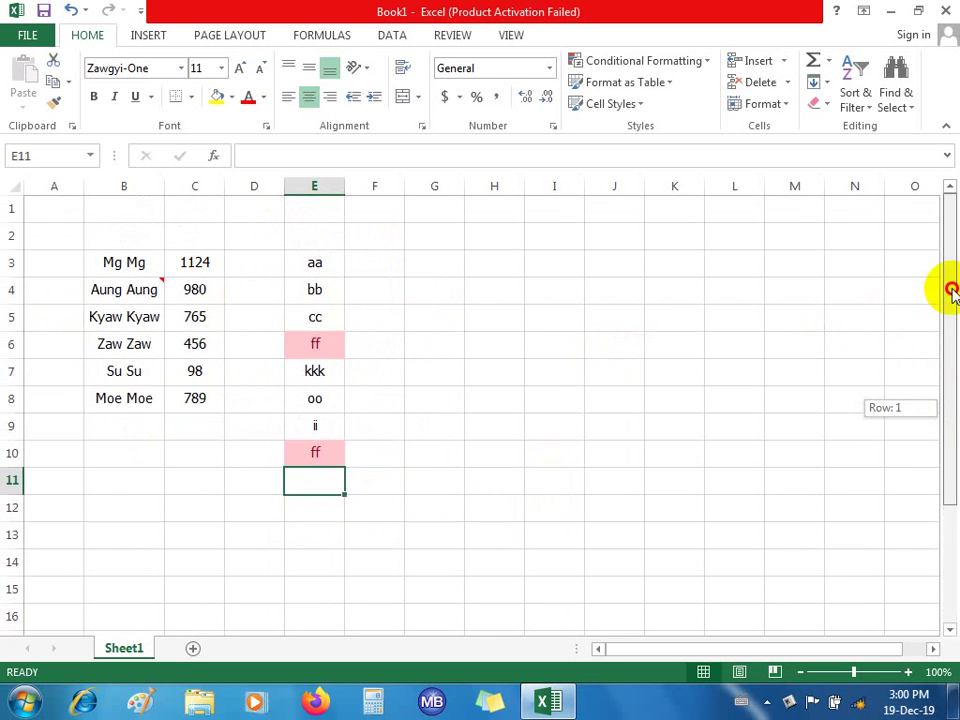
scroll(375, 309, down, 3)
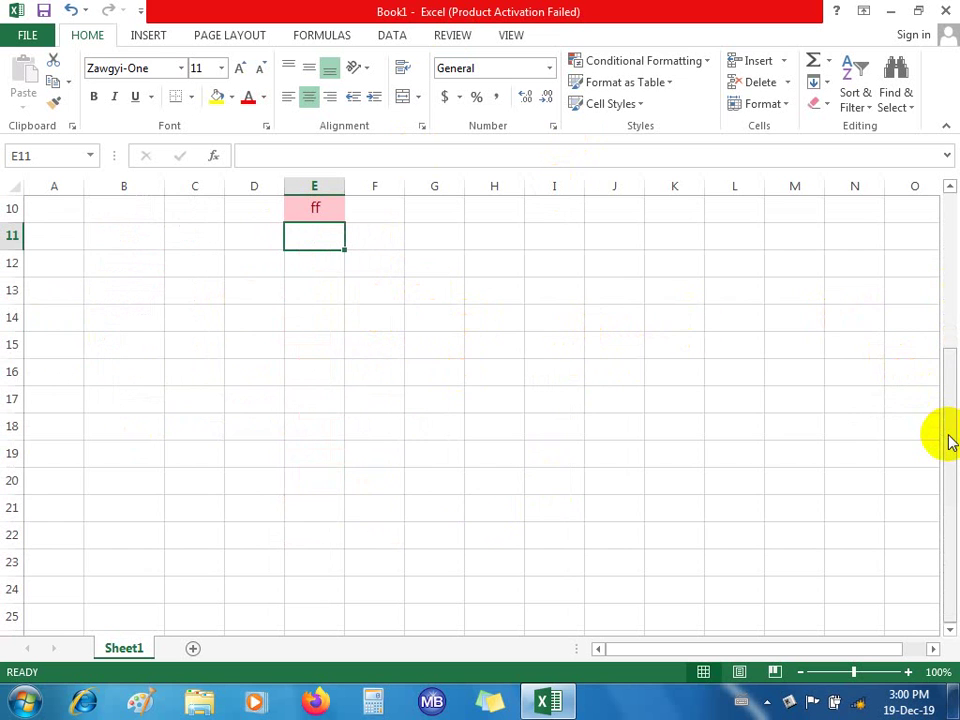
drag(950, 443, 948, 272)
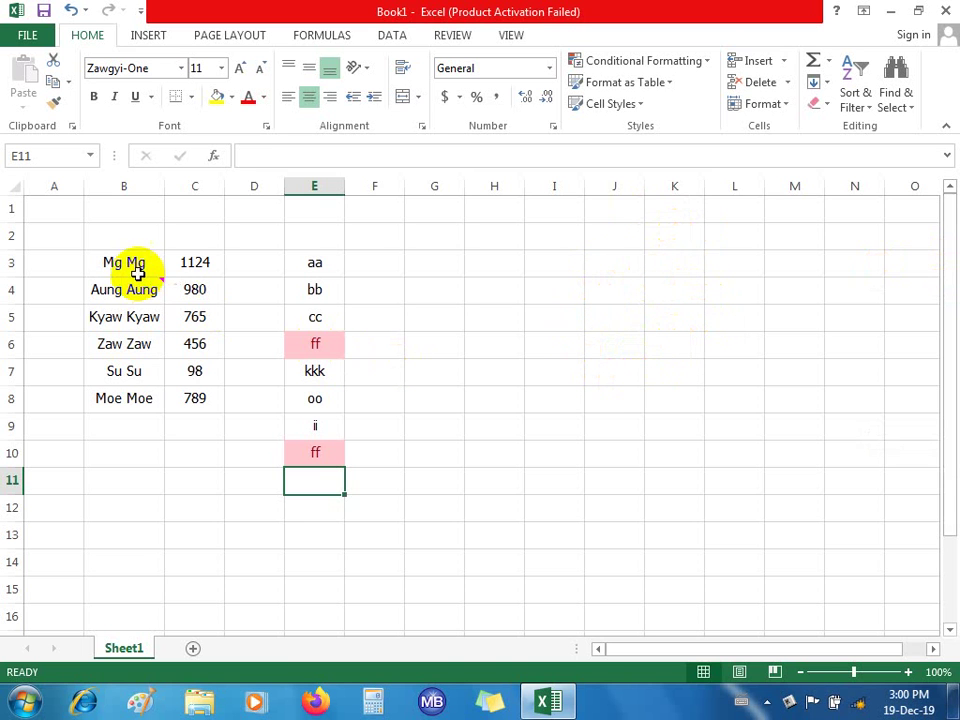
- Apply All Borders to every cell of the B3:E10 table
mouse_move(120, 260)
mouse_down()
mouse_move(291, 401)
mouse_move(297, 455)
mouse_up()
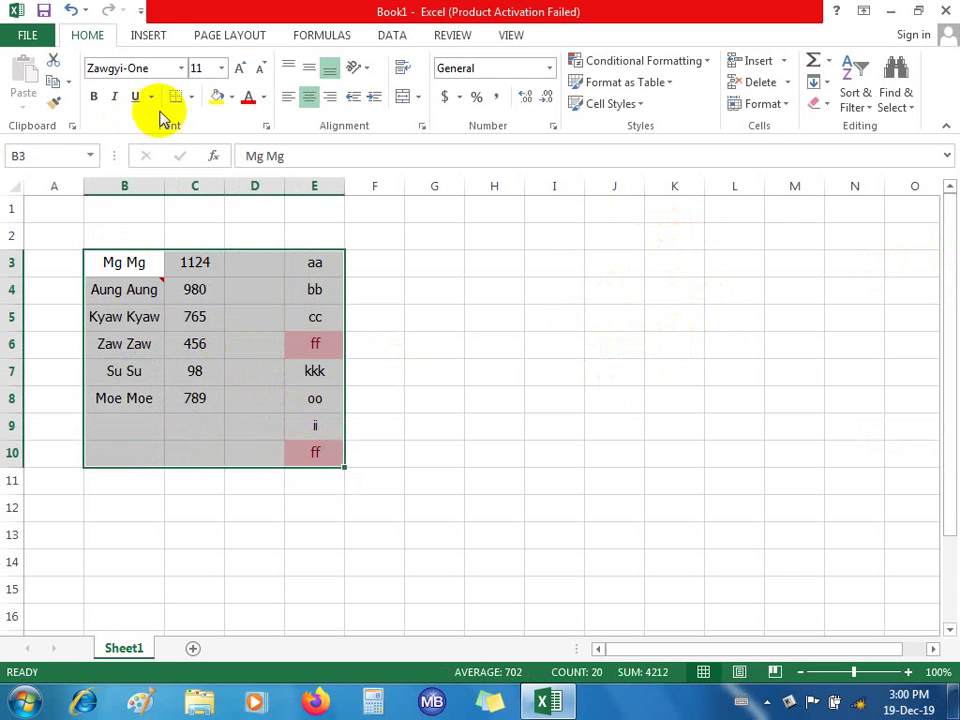
click(191, 97)
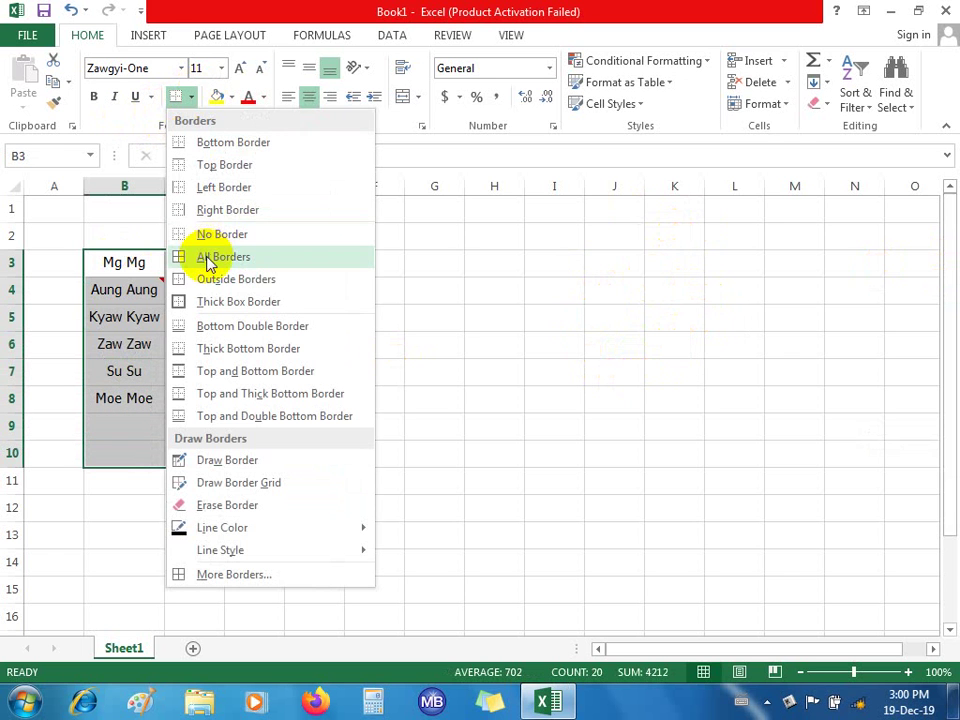
click(190, 257)
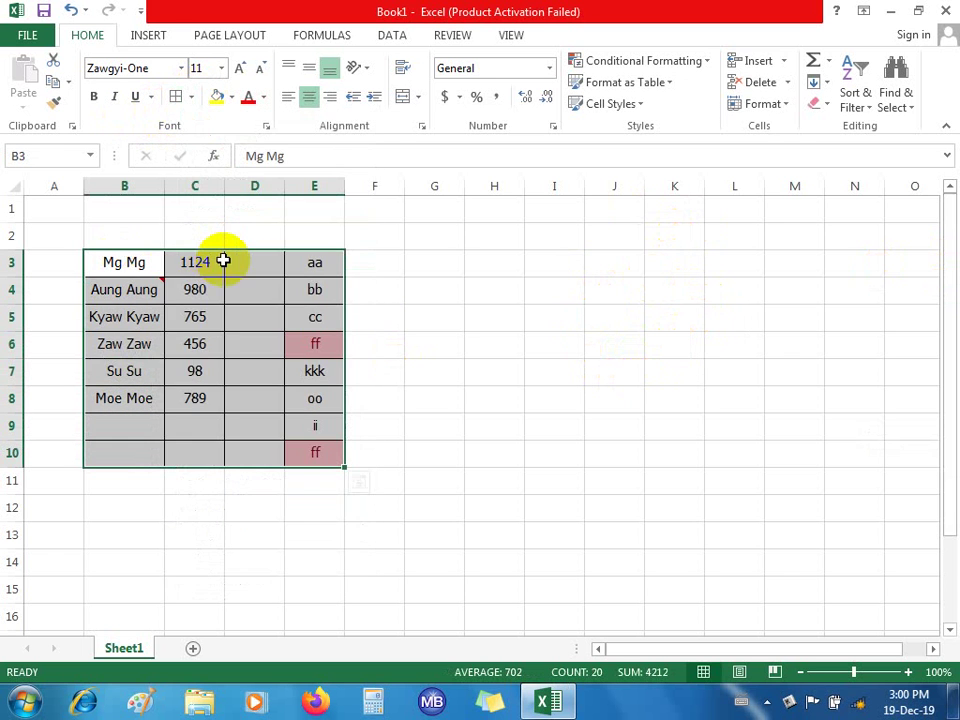
click(391, 313)
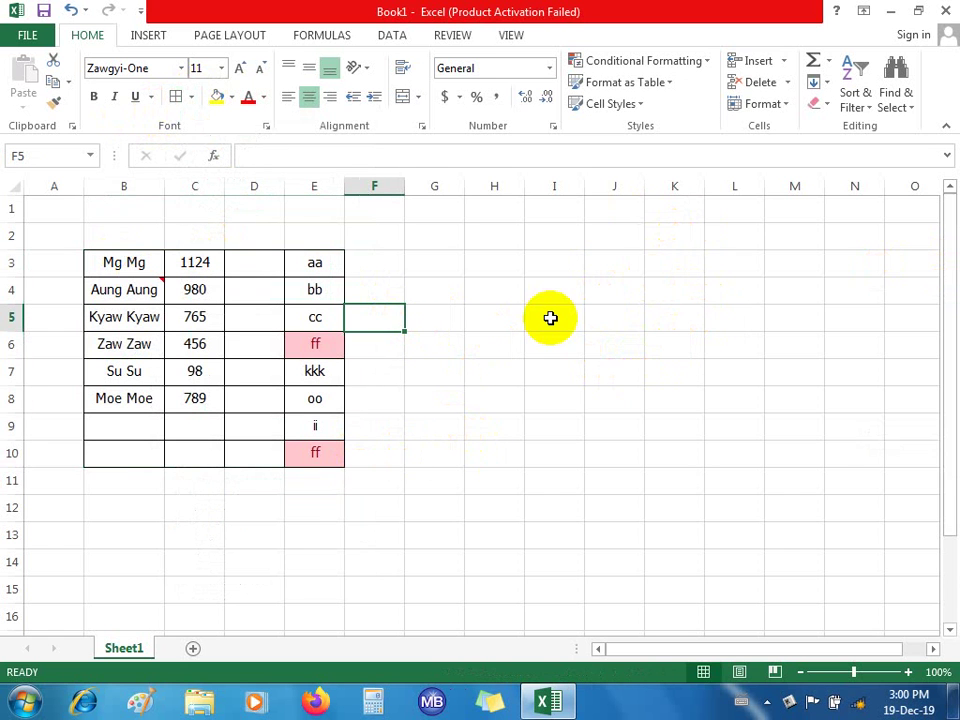
scroll(214, 422, down, 2)
scroll(193, 281, down, 1)
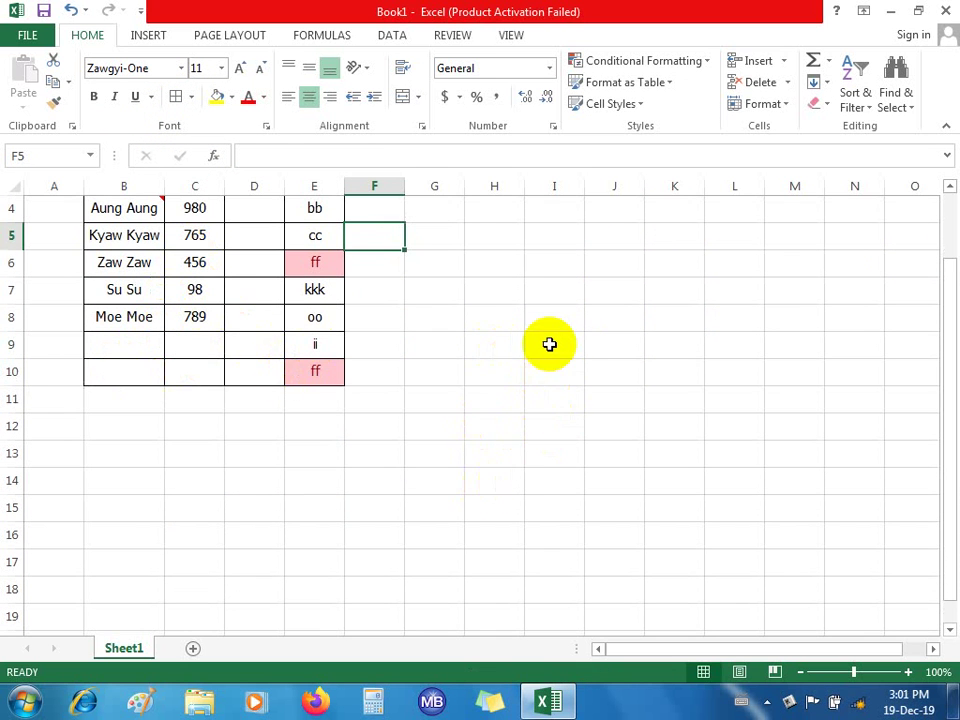
drag(951, 375, 955, 270)
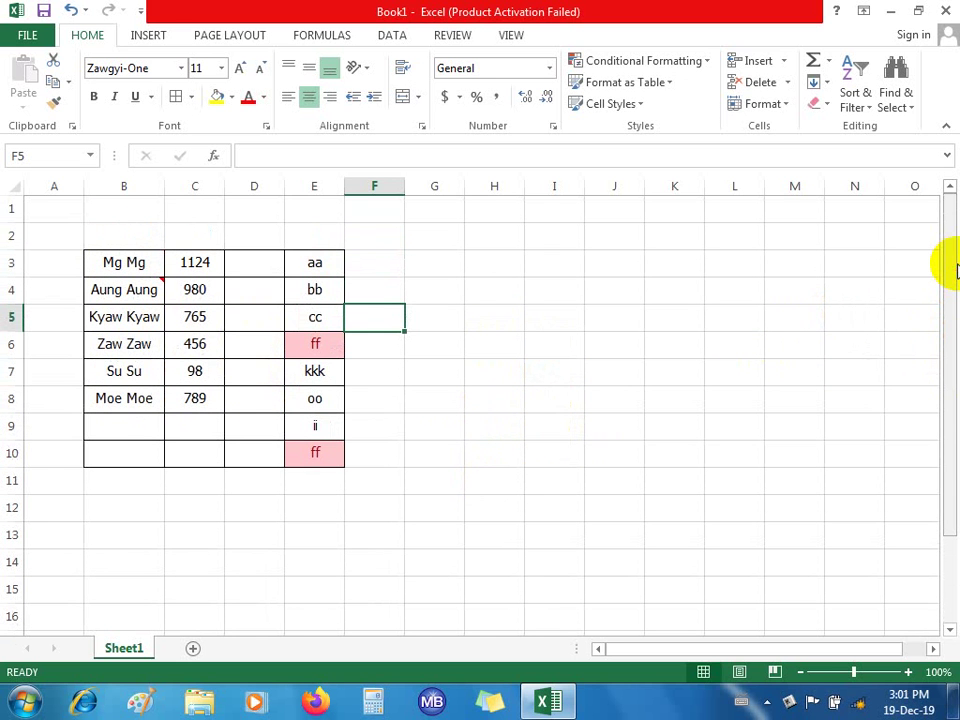
- On the View ribbon, toggle Gridlines off and on repeatedly, leaving them shown
click(459, 45)
click(504, 38)
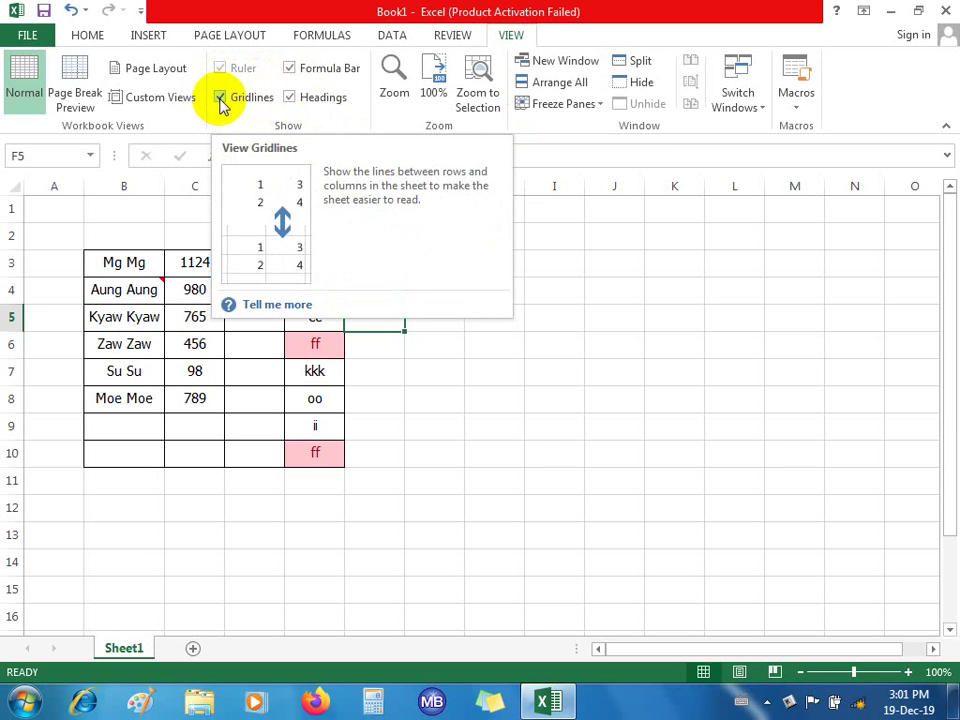
click(220, 98)
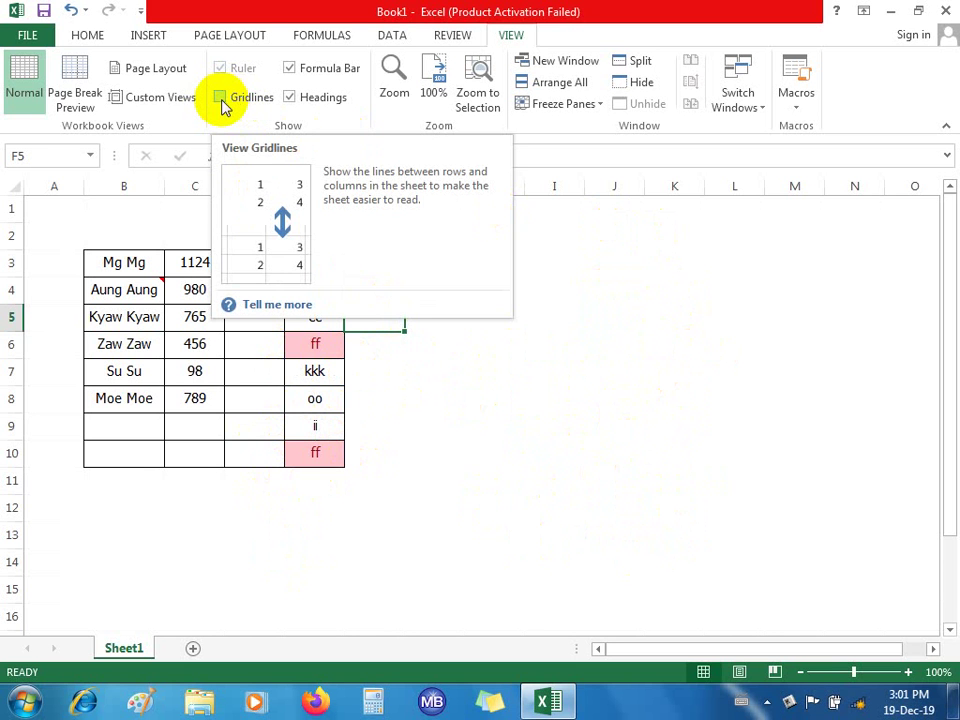
click(220, 97)
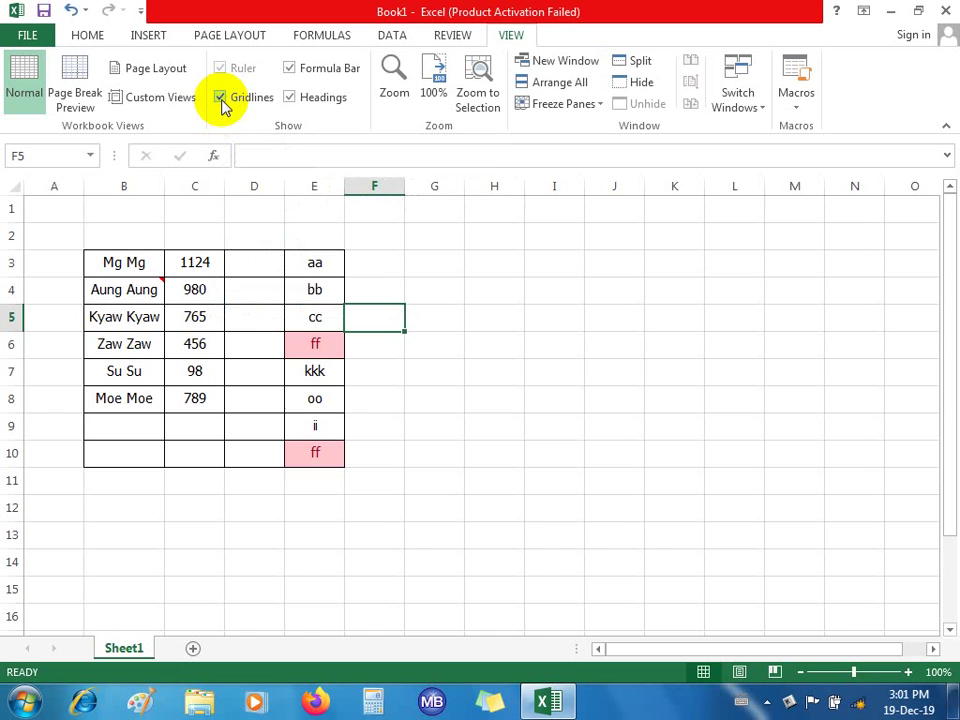
click(220, 97)
click(220, 97)
click(220, 97)
click(220, 97)
click(220, 97)
click(220, 97)
click(220, 97)
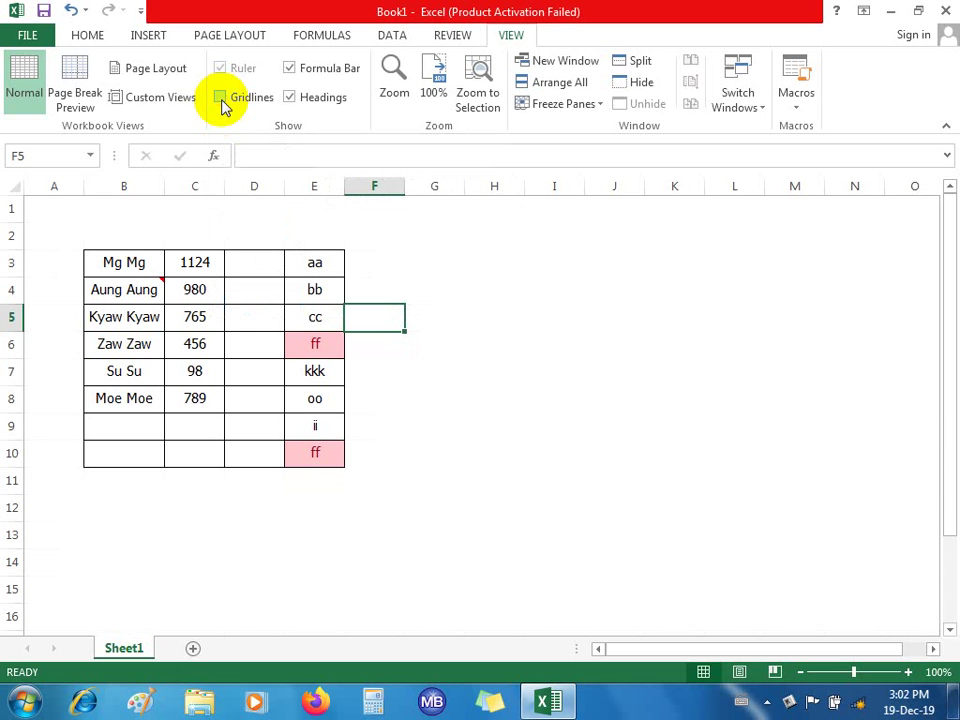
click(220, 97)
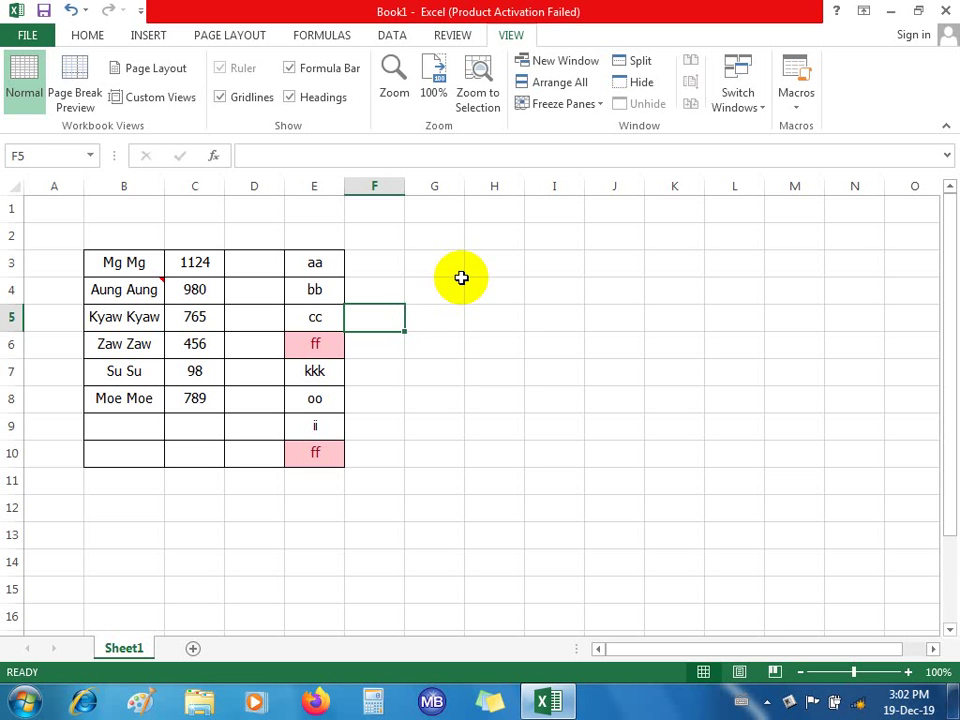
click(544, 345)
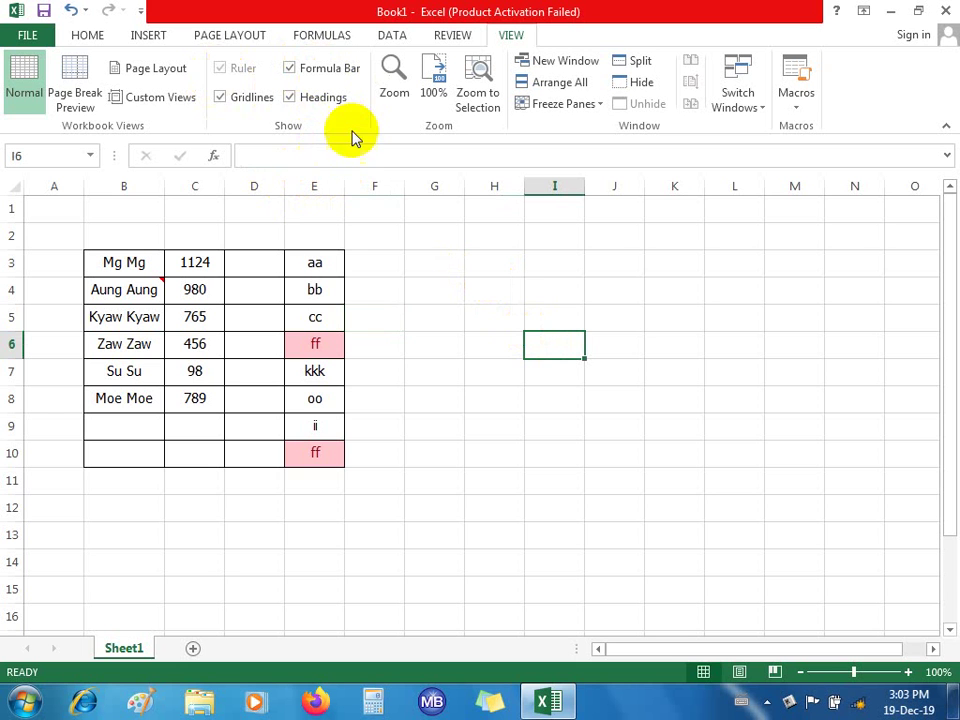
click(290, 68)
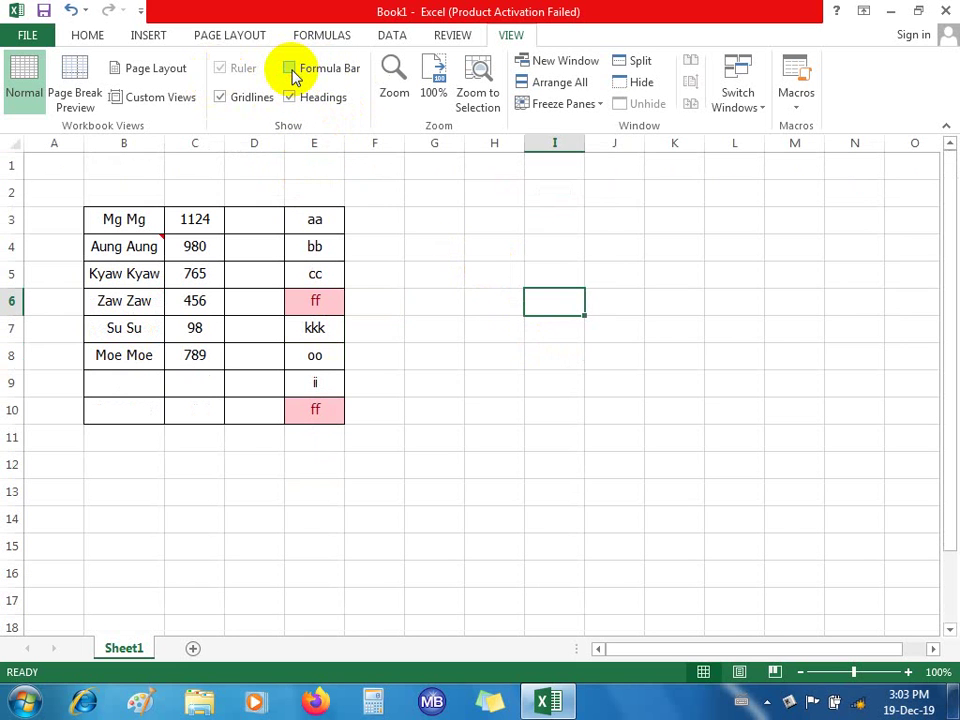
click(290, 69)
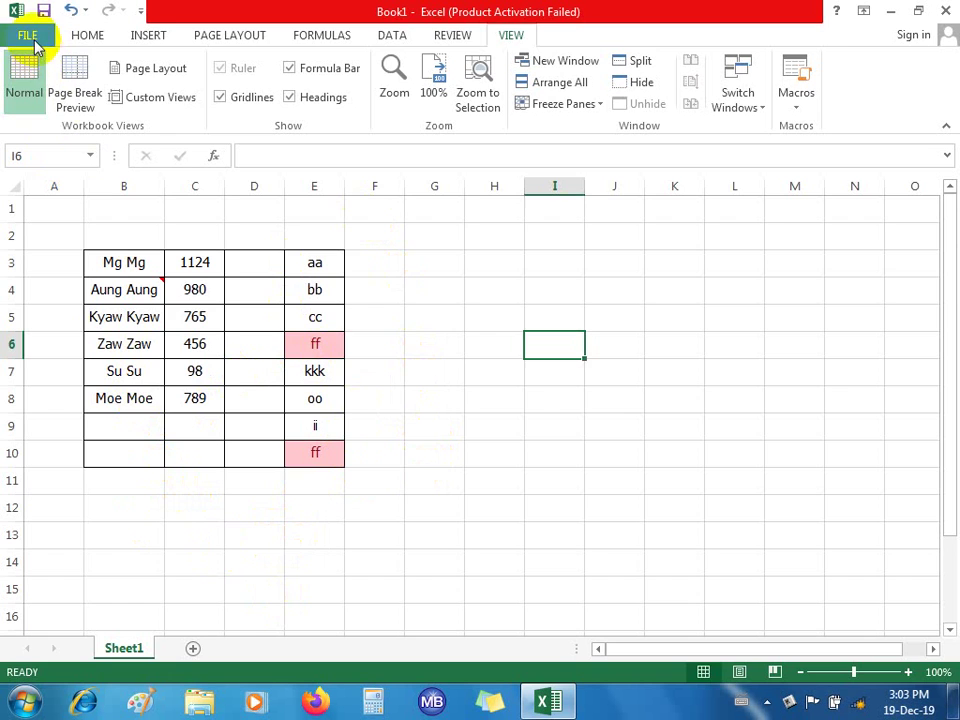
- Bring up File > Print to preview the table with the Canon iP2700 series printer
click(33, 40)
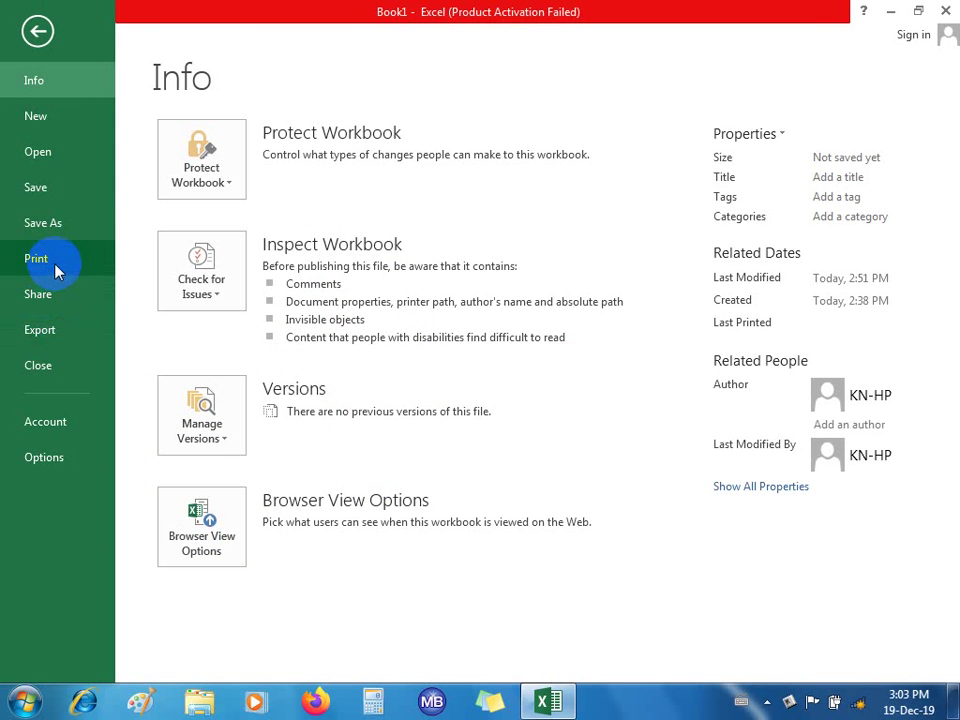
click(56, 271)
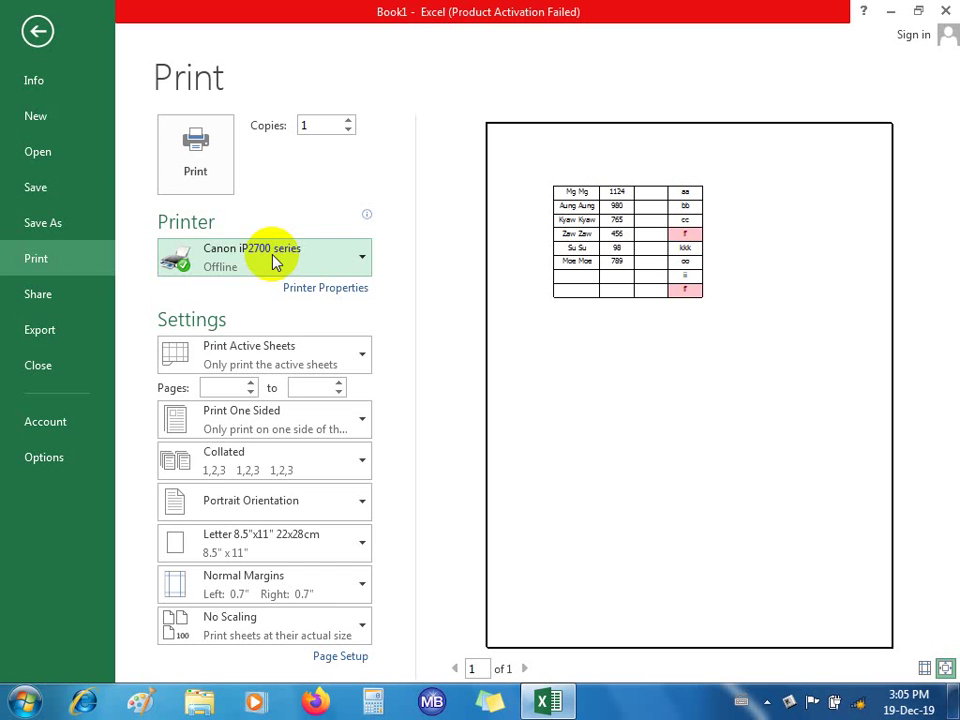
click(361, 261)
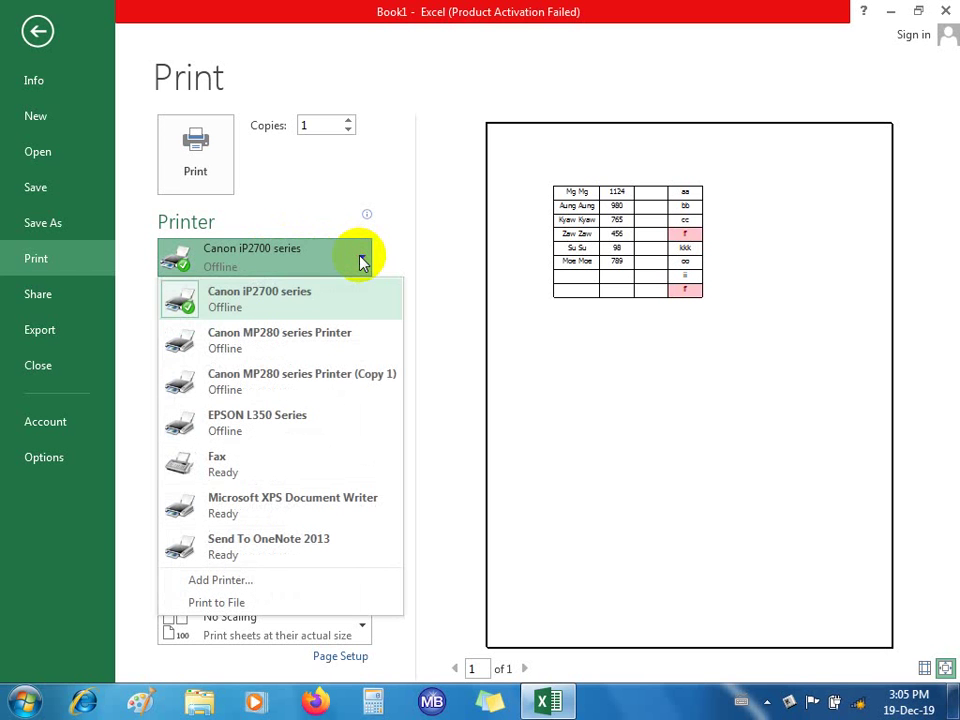
click(264, 426)
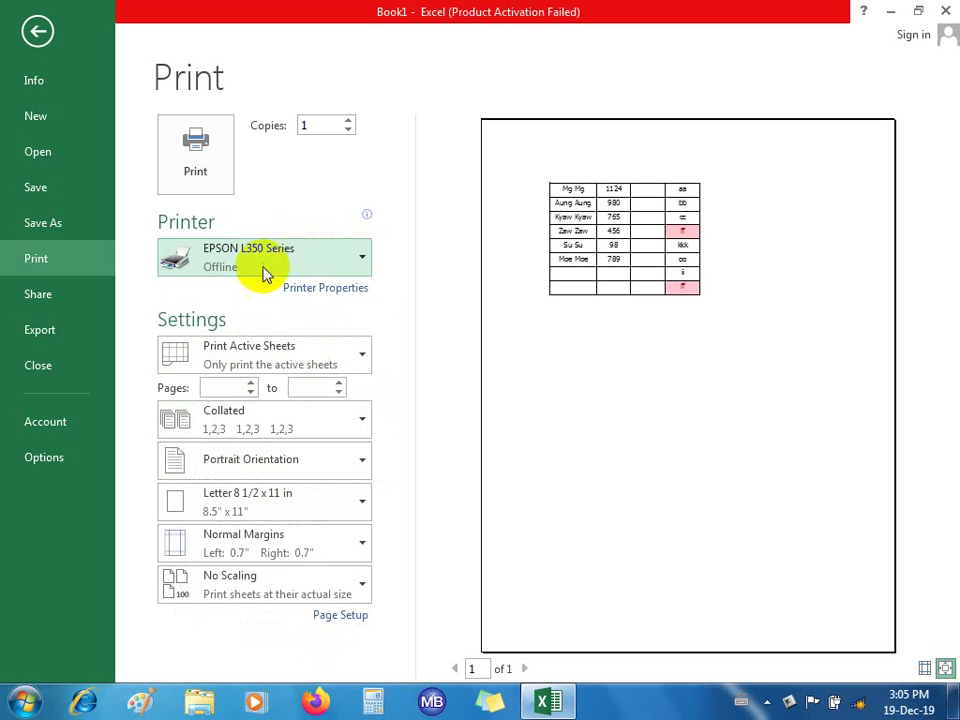
click(361, 261)
click(308, 309)
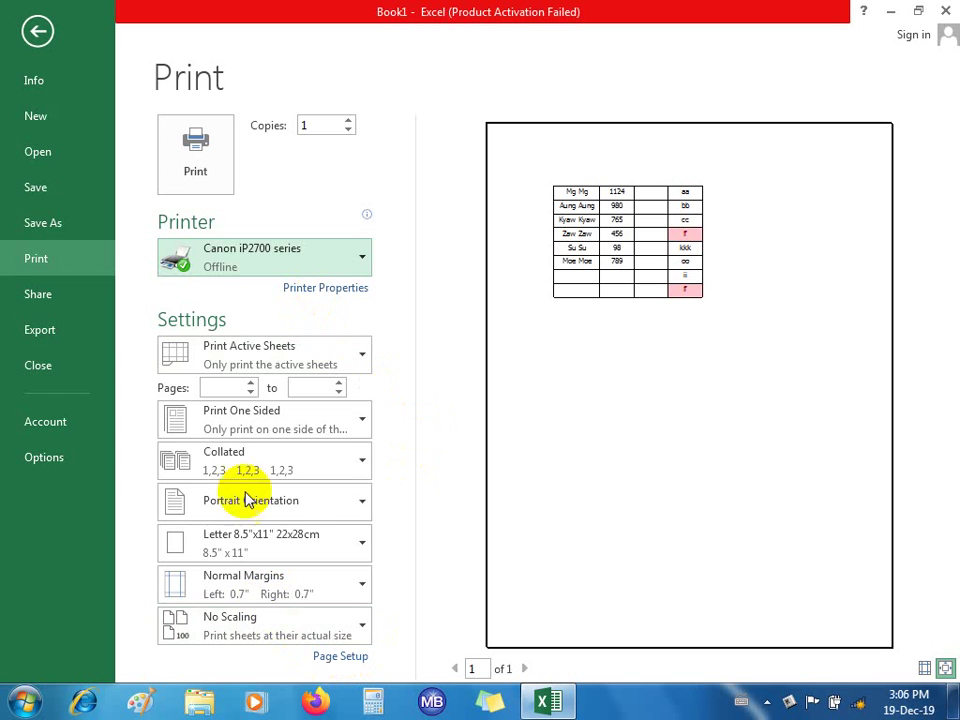
- Change the paper size to A4 in Page Setup
click(340, 657)
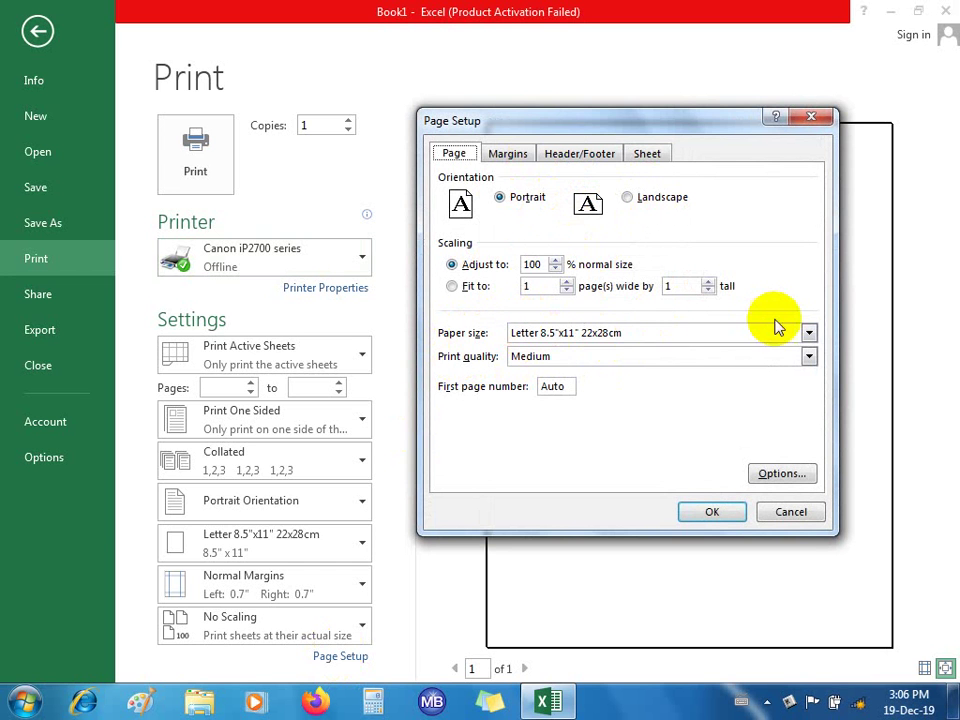
click(809, 333)
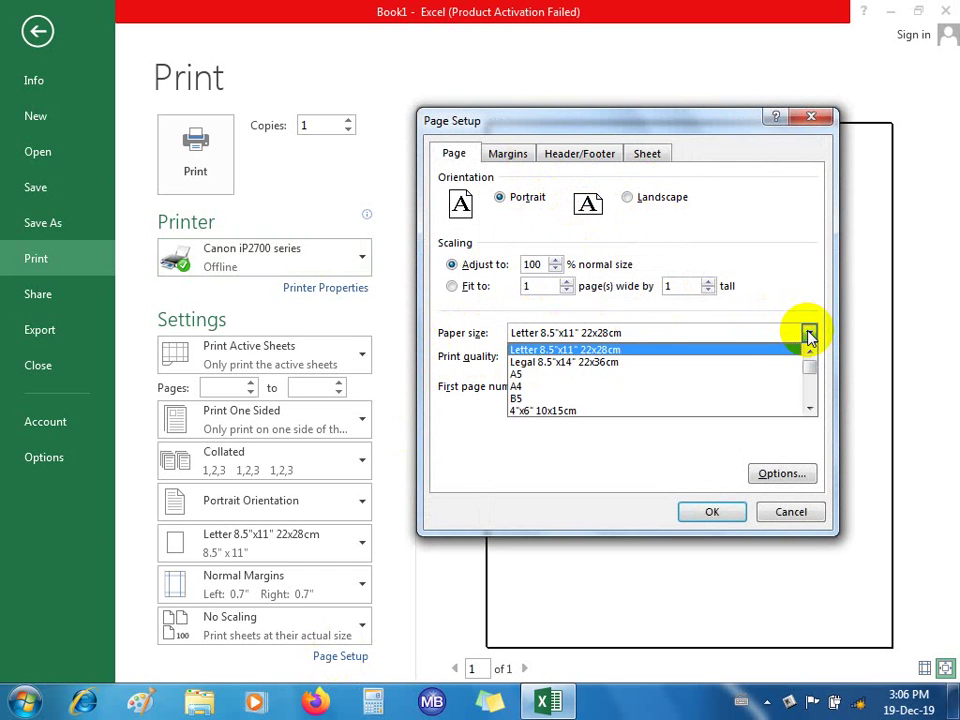
click(613, 386)
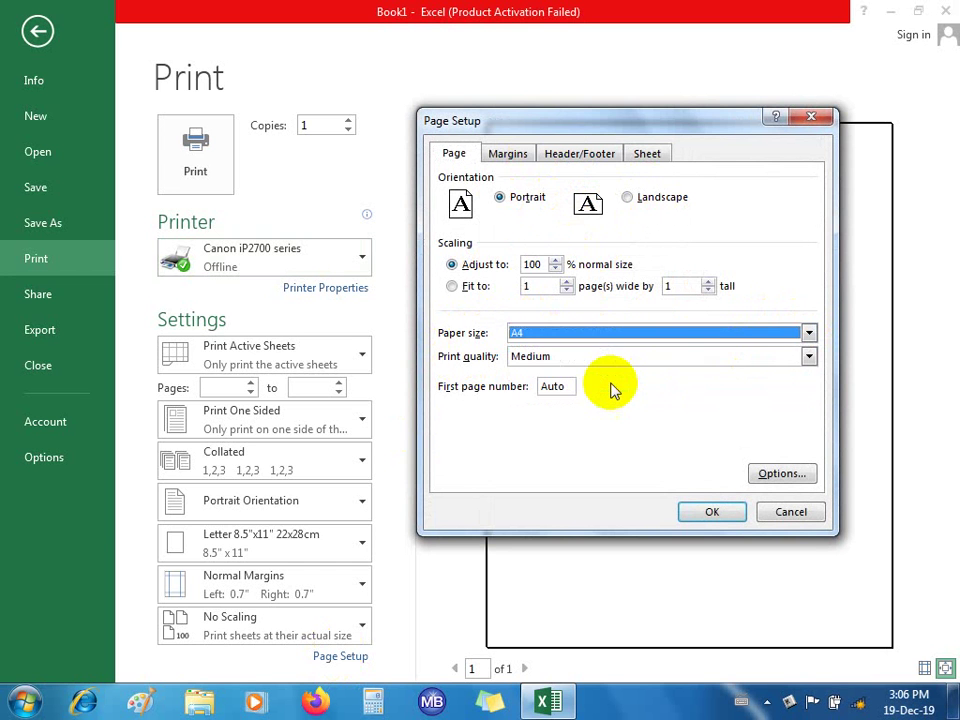
click(707, 512)
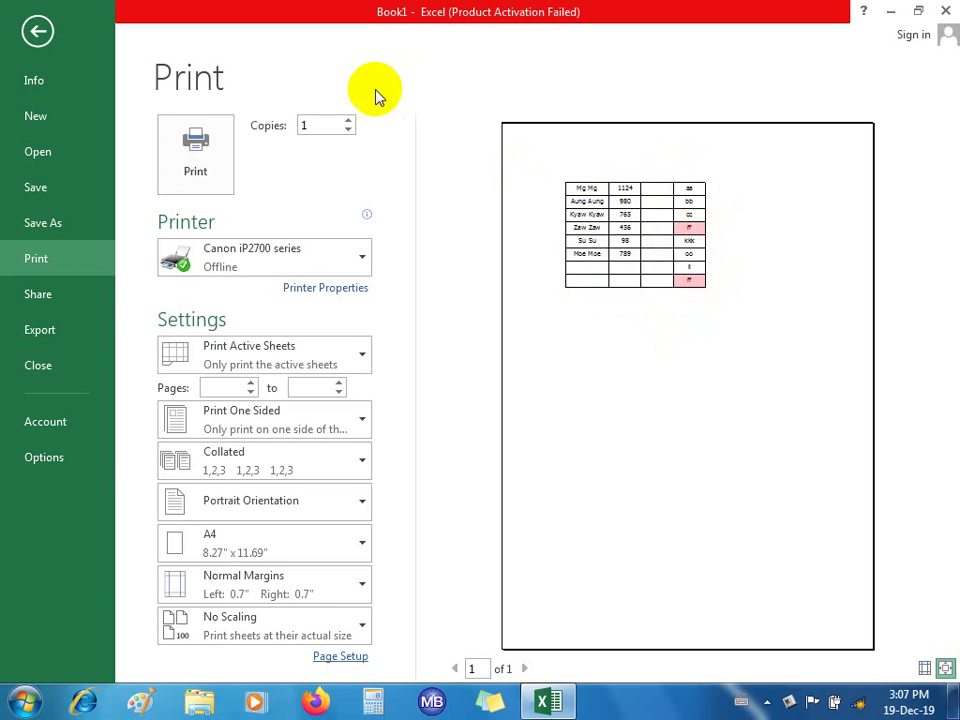
click(320, 125)
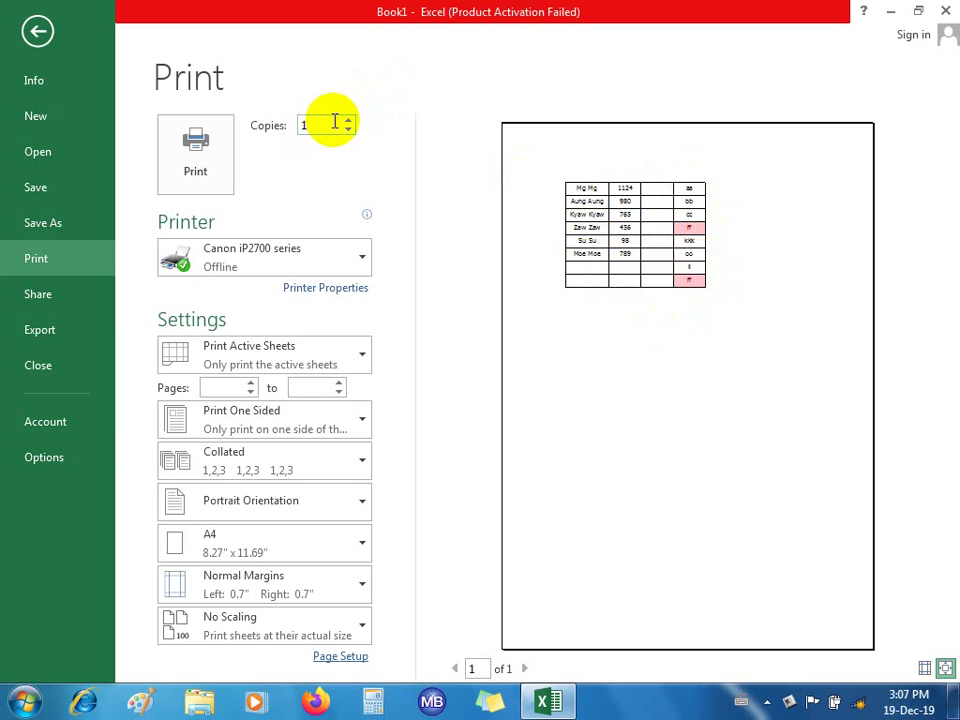
click(348, 121)
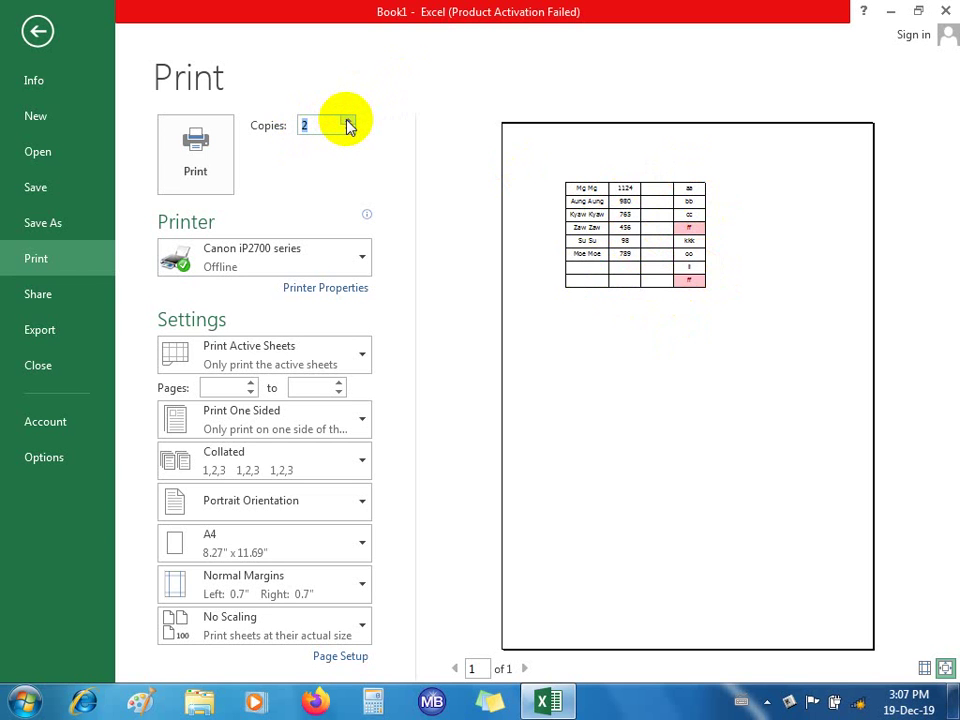
click(348, 121)
click(348, 121)
click(348, 121)
click(348, 121)
click(348, 121)
click(348, 121)
click(348, 121)
click(348, 121)
click(348, 121)
click(348, 121)
click(348, 121)
click(348, 121)
click(348, 121)
click(348, 121)
click(348, 121)
click(348, 121)
click(348, 131)
click(348, 131)
click(348, 131)
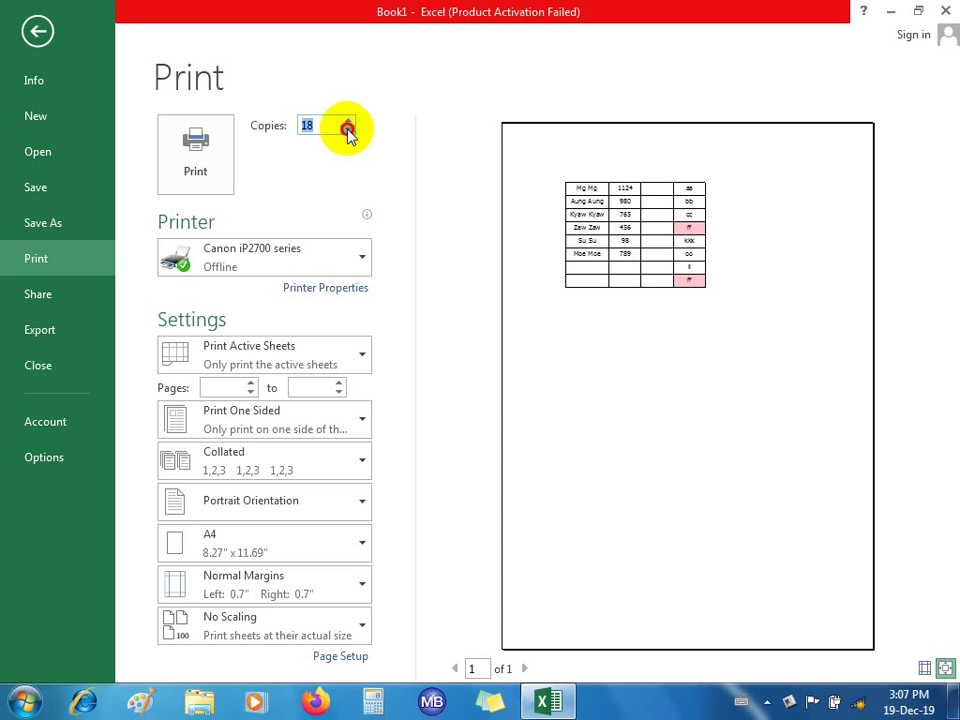
click(348, 131)
click(348, 131)
click(348, 131)
click(348, 131)
click(348, 131)
click(348, 131)
click(348, 131)
click(348, 131)
click(348, 131)
click(348, 131)
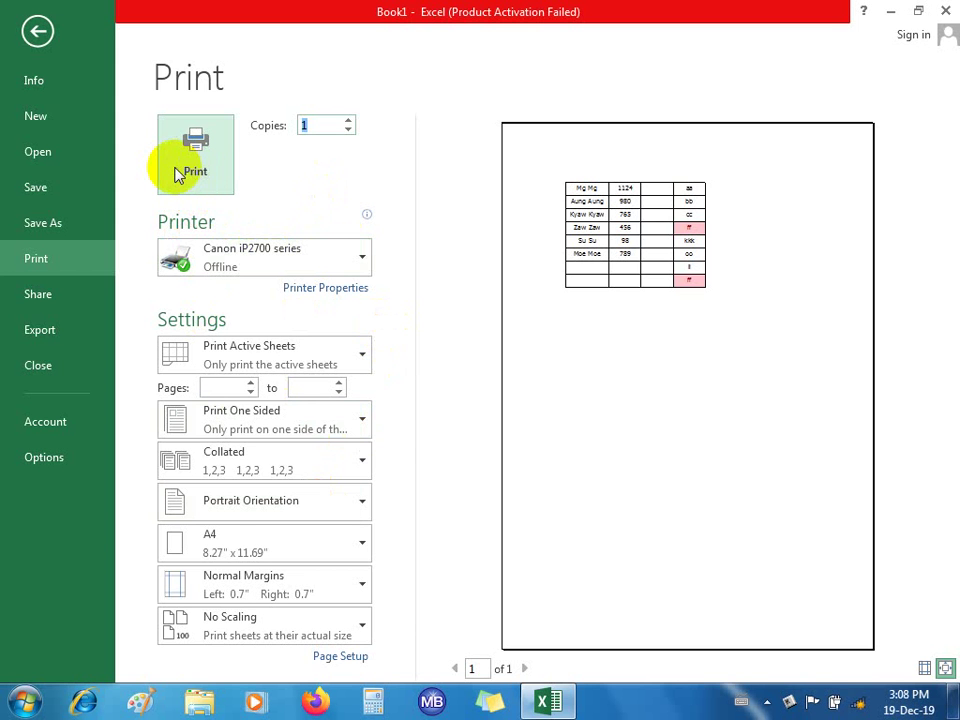
- Leave the print page and return to the attendance worksheet
click(37, 30)
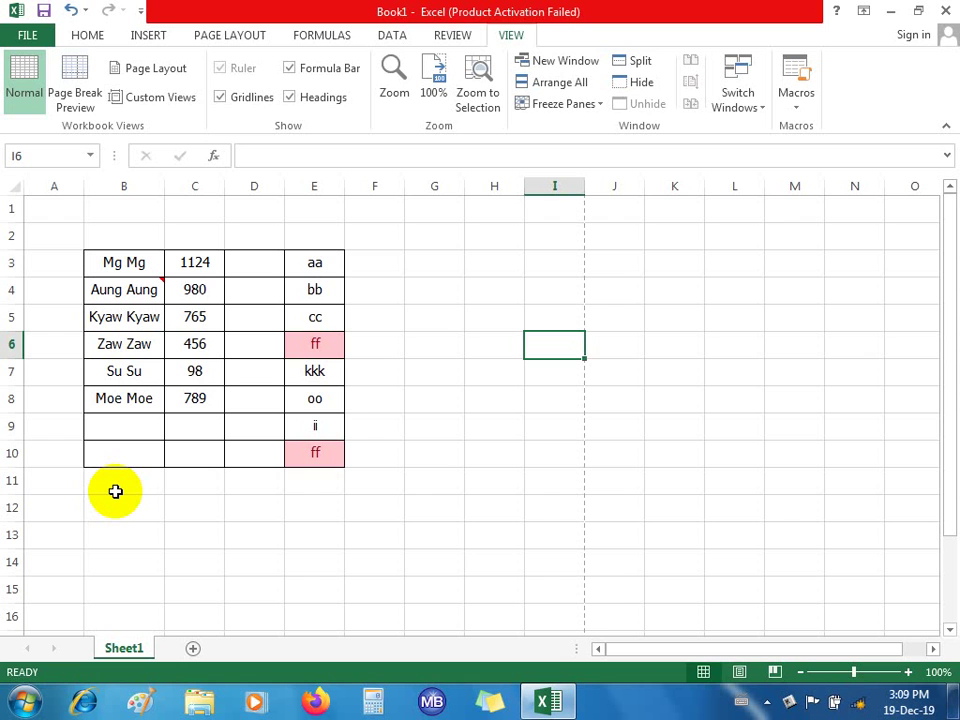
- Preview the sheet again with Ctrl+P, return to the worksheet, and close Excel
key(ctrl+p)
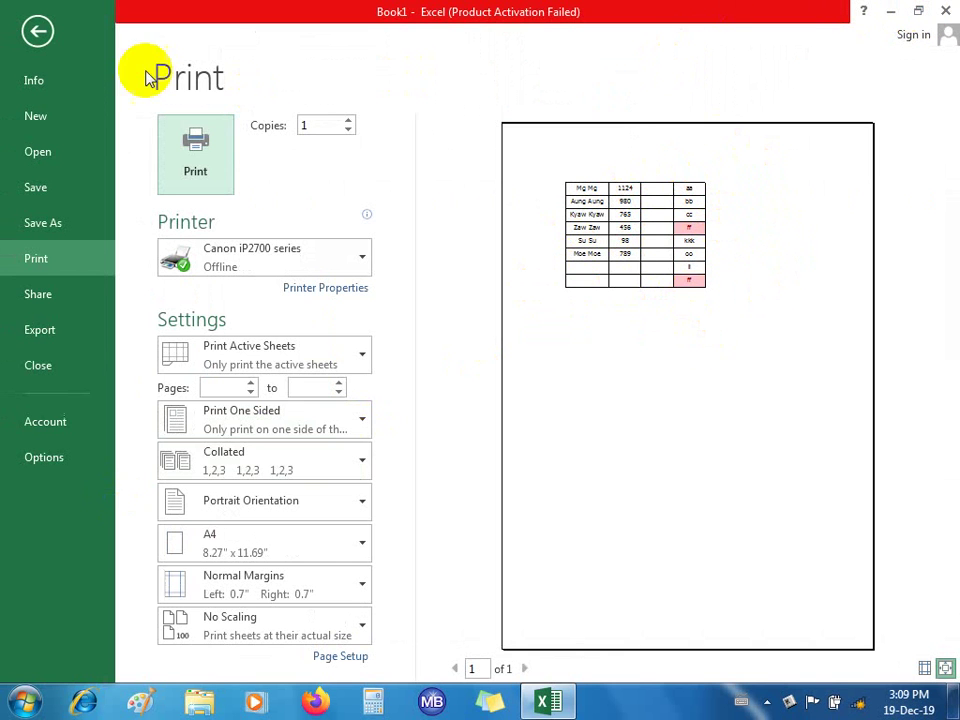
click(37, 30)
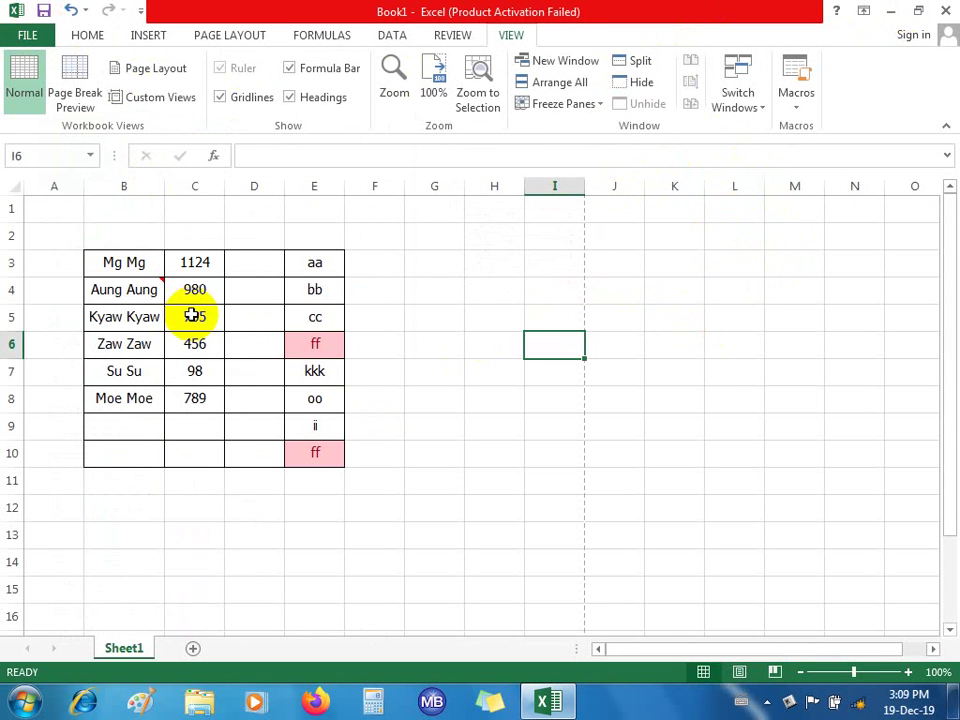
click(946, 12)
- Discard the workbook's changes and open Local Disk (D:) from Computer
click(491, 385)
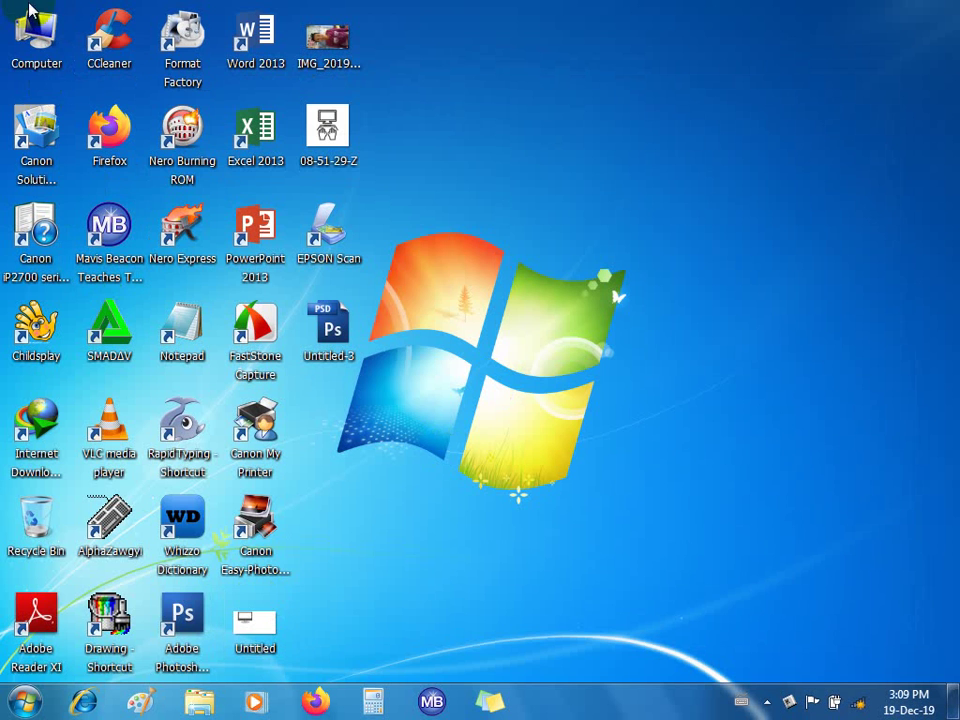
double_click(30, 14)
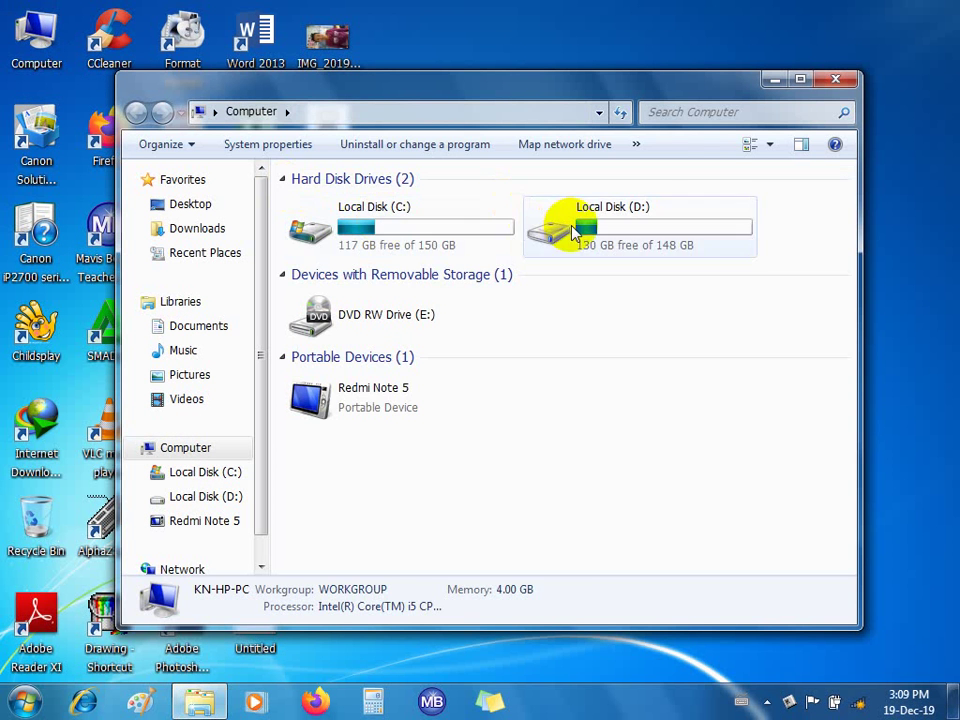
double_click(575, 232)
- Go through Computer Lession, the Burmese-named folder and Lesson to Level - 2 Excel; select the first workbook
double_click(450, 258)
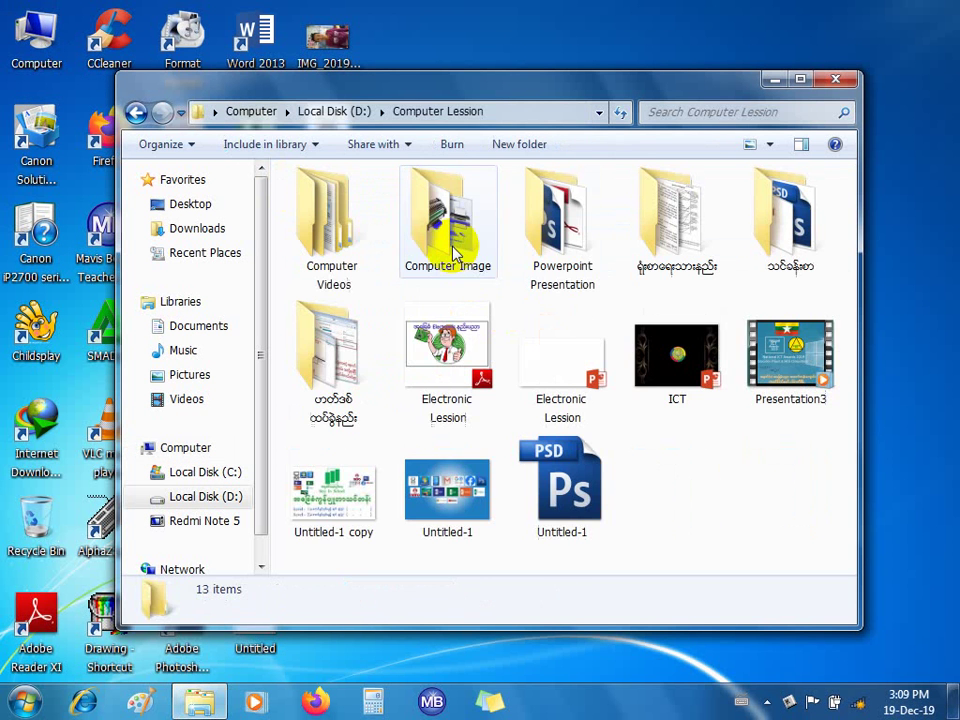
double_click(765, 258)
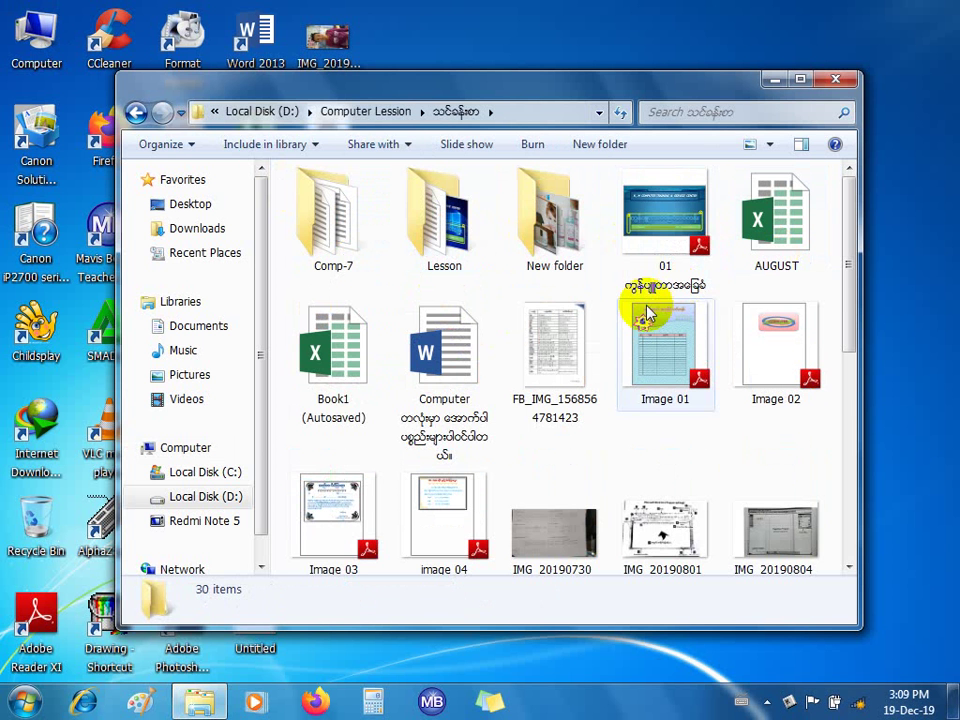
double_click(451, 231)
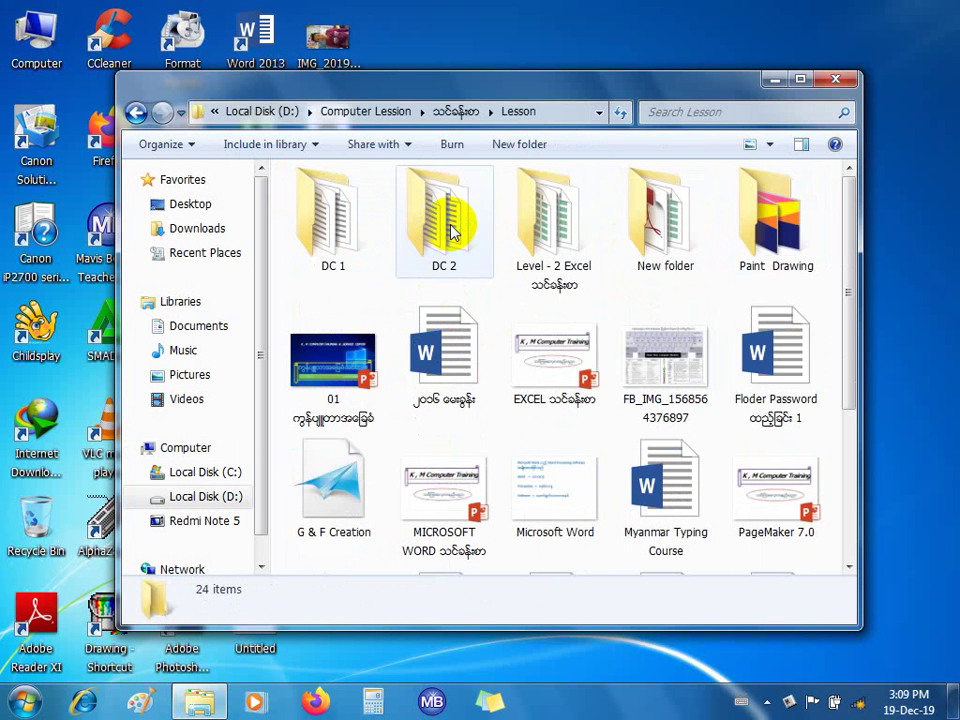
double_click(568, 255)
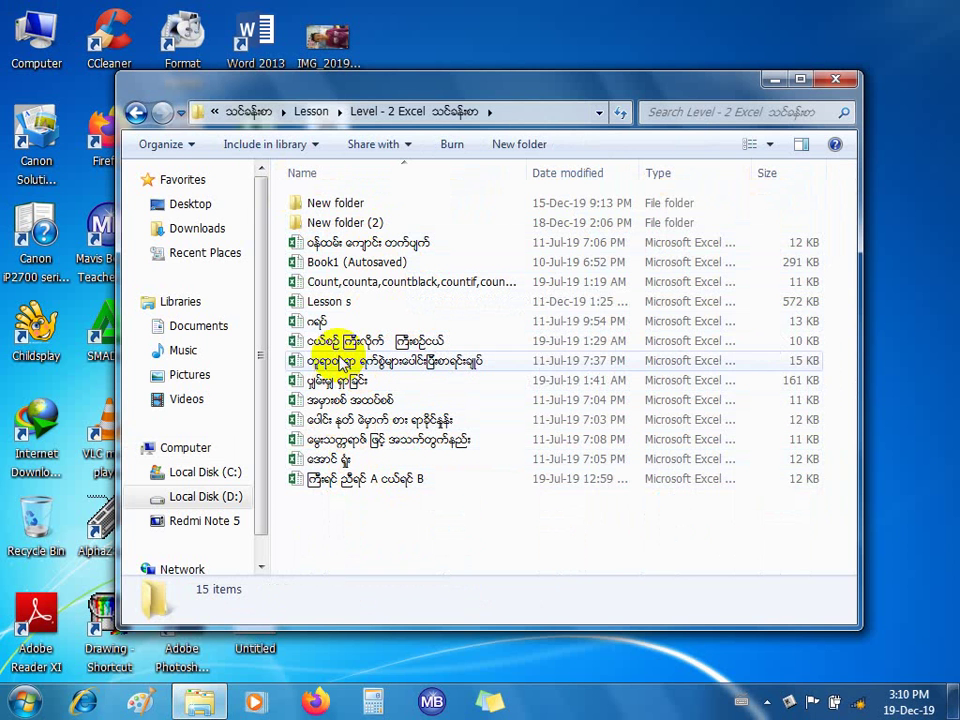
click(376, 249)
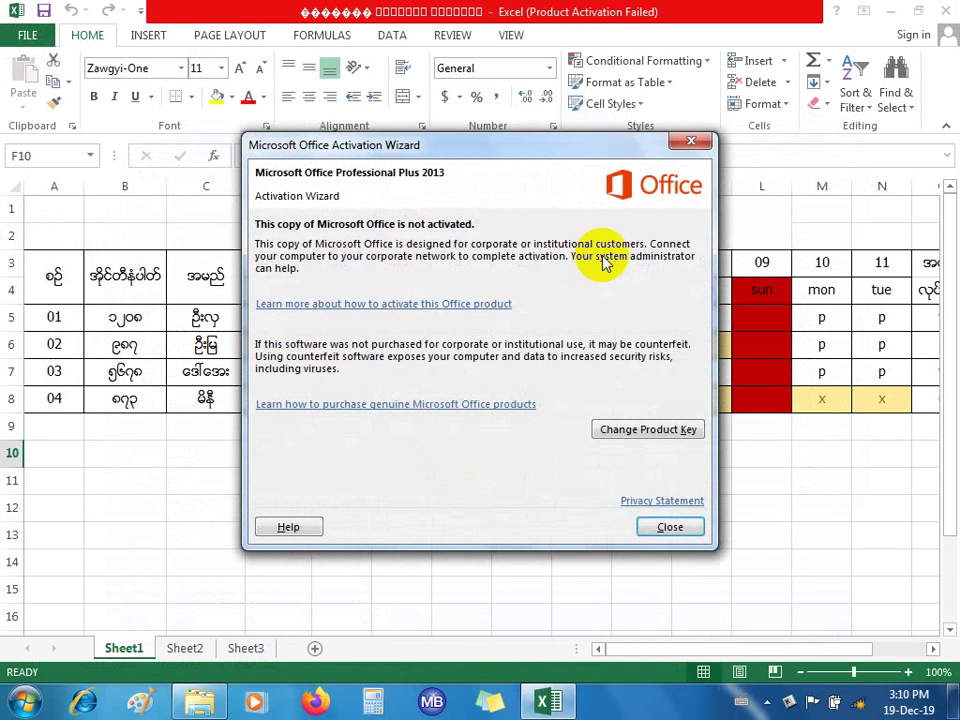
- Dismiss the Office activation notice and bring up the print preview with Ctrl+P
click(690, 141)
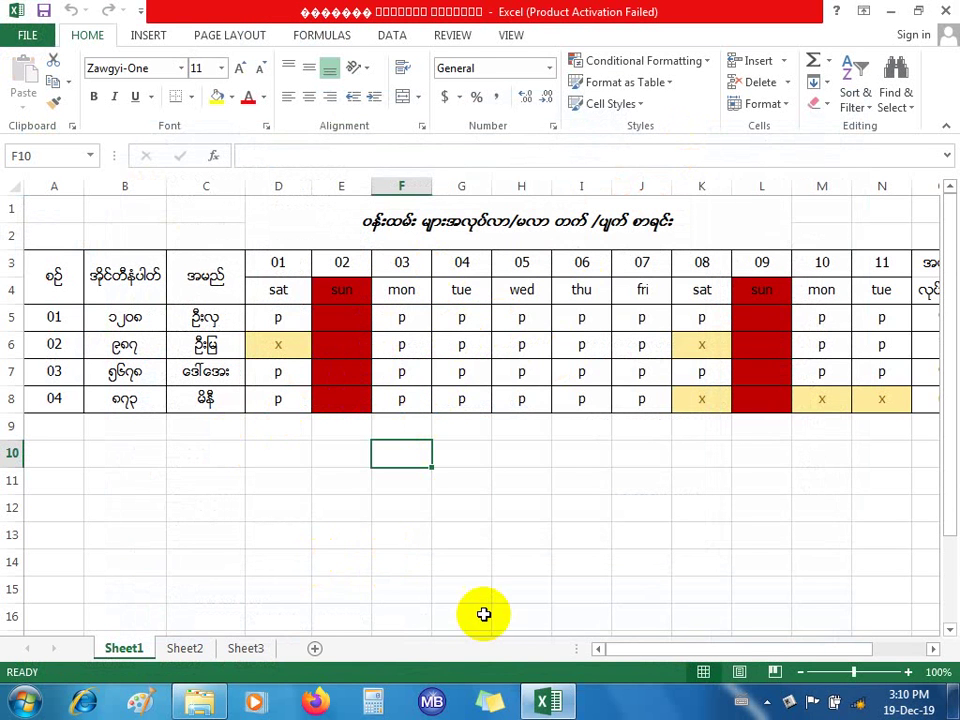
mouse_move(617, 646)
mouse_down()
mouse_move(752, 637)
mouse_move(617, 650)
mouse_up()
key(ctrl+p)
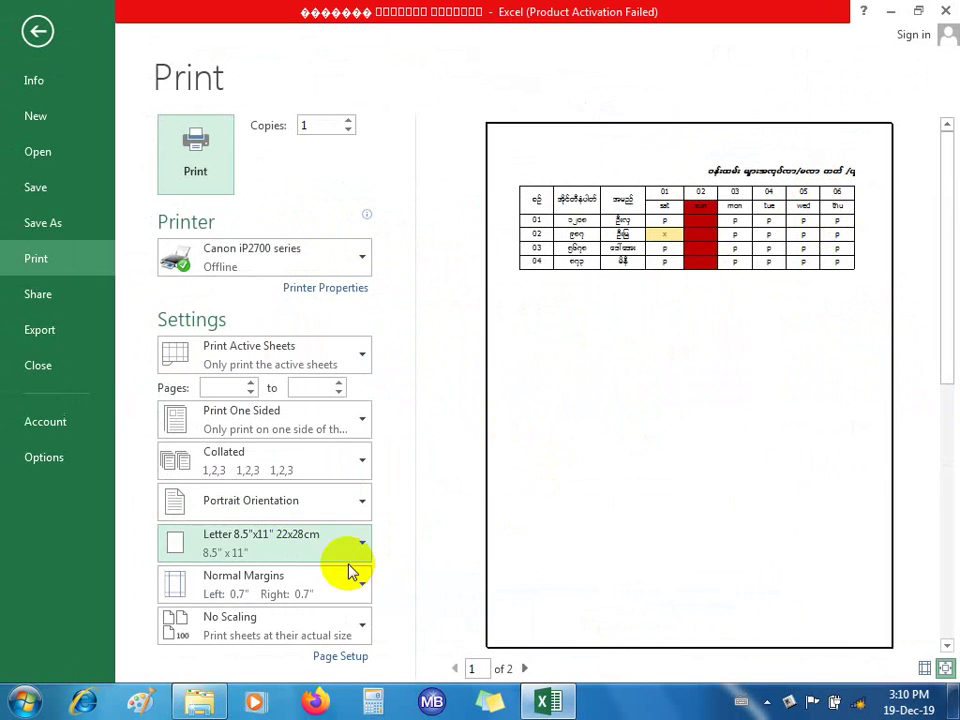
- Set the paper size to A4 in Page Setup, page through the three-page preview, and return to the sheet
click(330, 657)
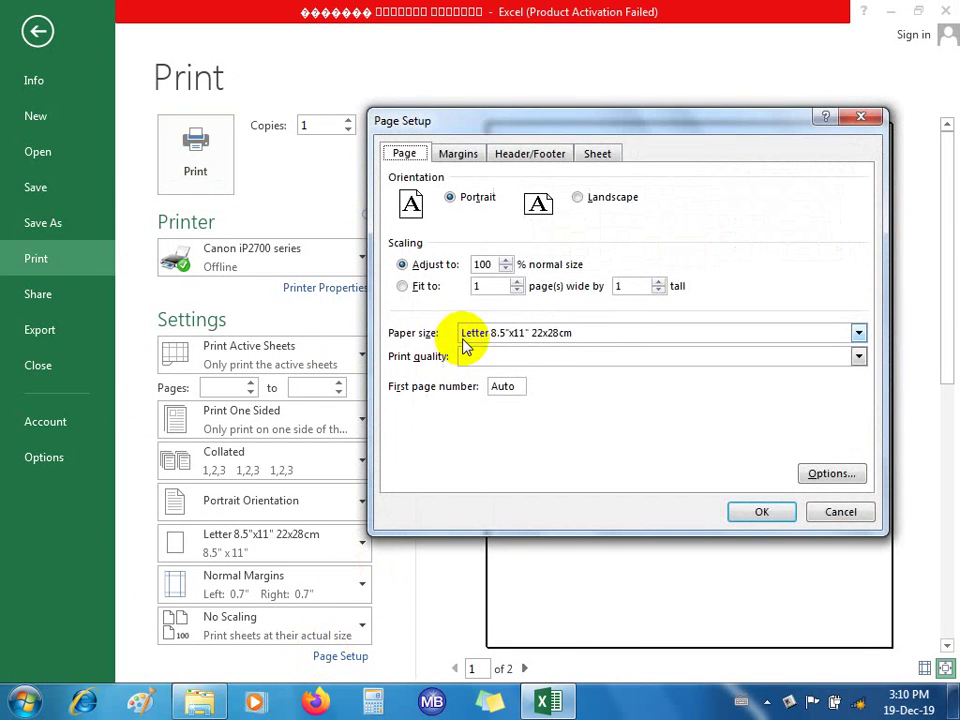
click(525, 333)
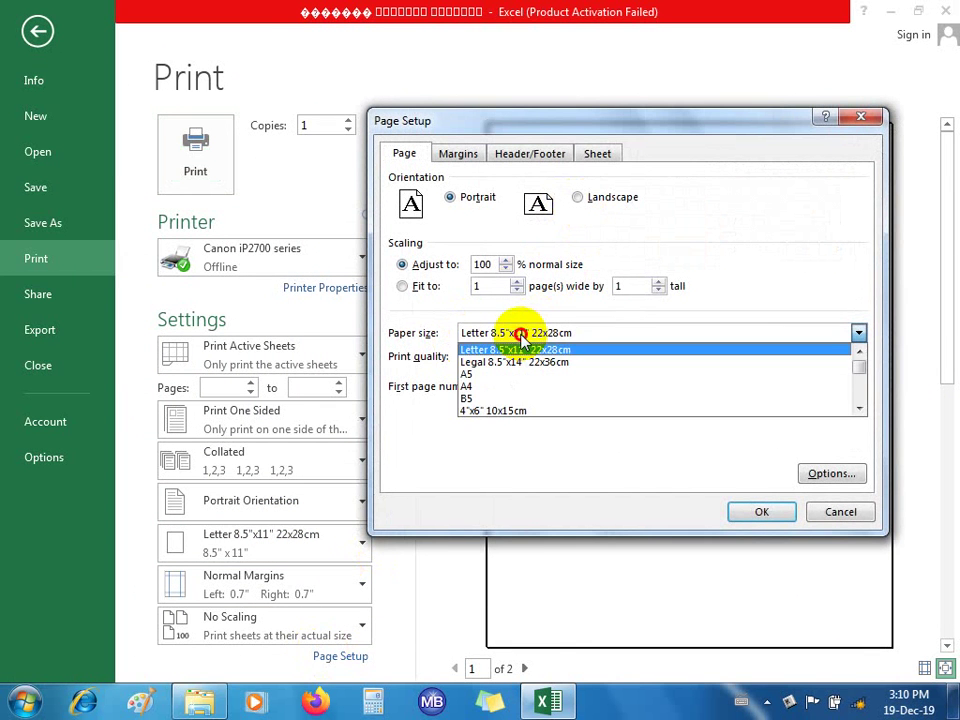
click(502, 387)
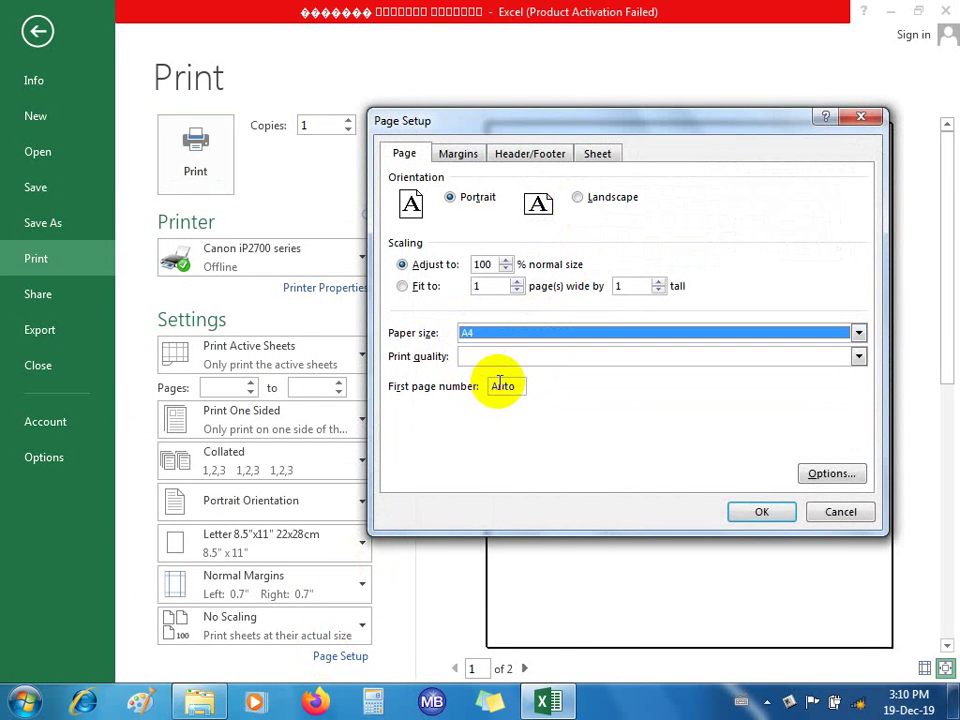
click(735, 514)
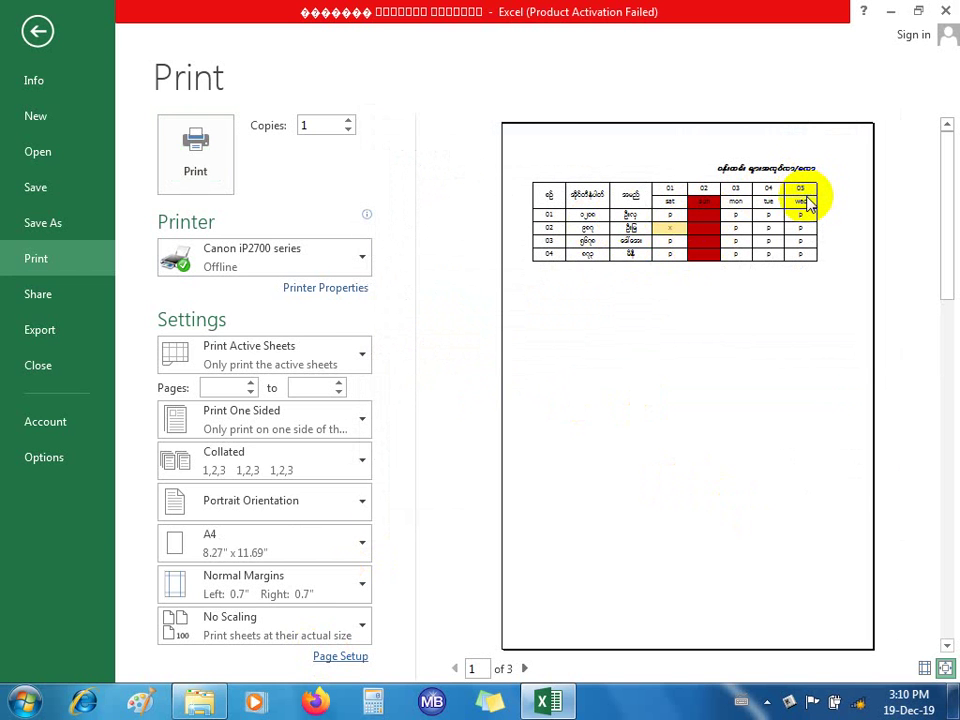
scroll(699, 360, down, 1)
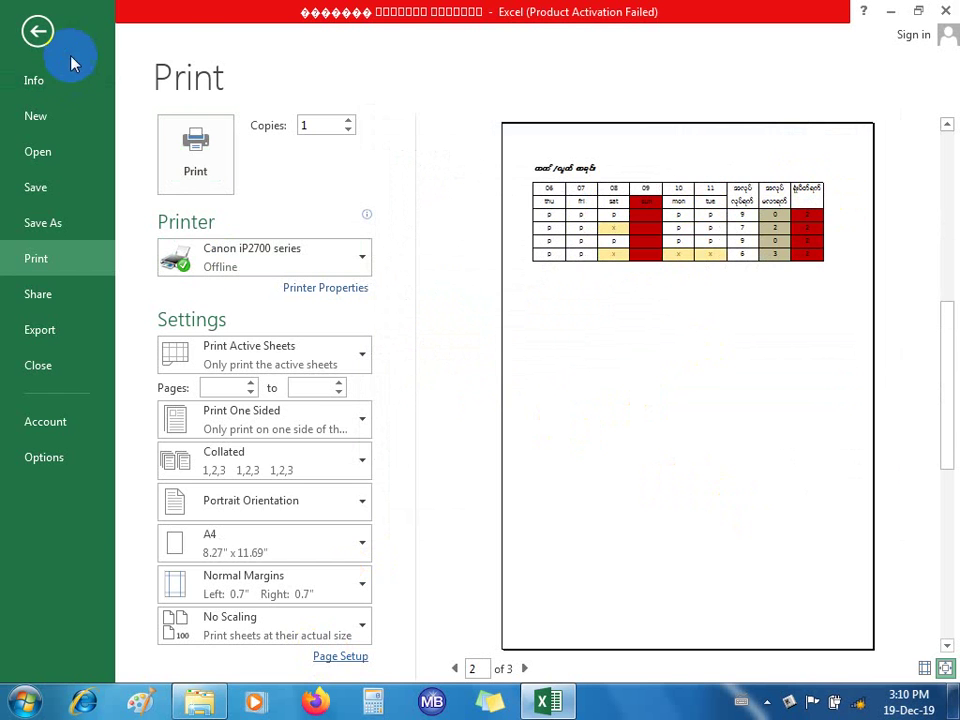
click(36, 34)
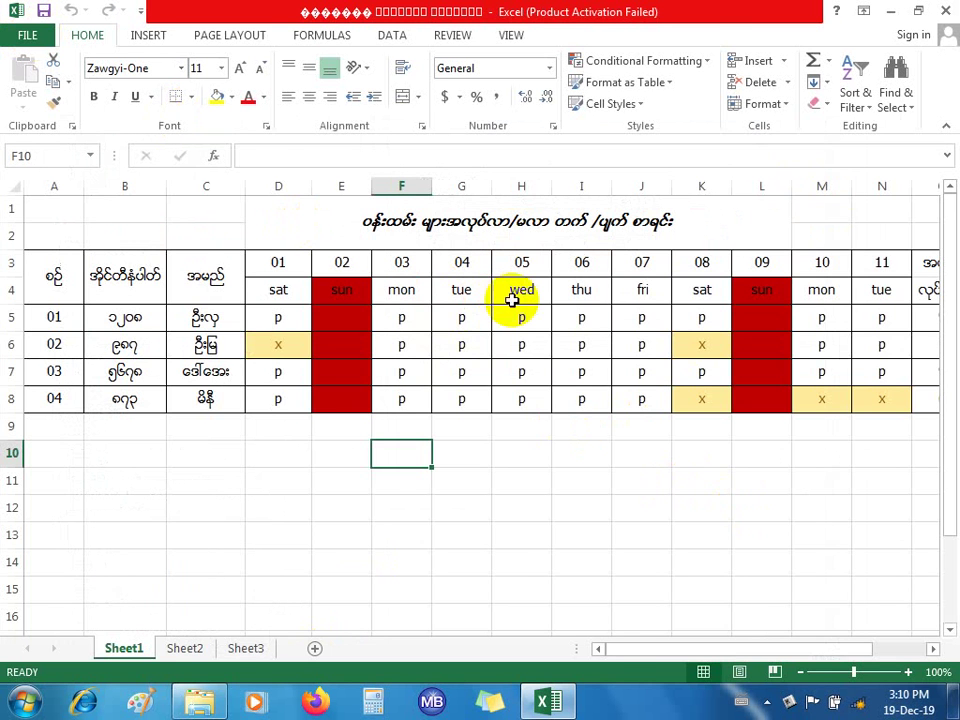
drag(617, 648, 729, 640)
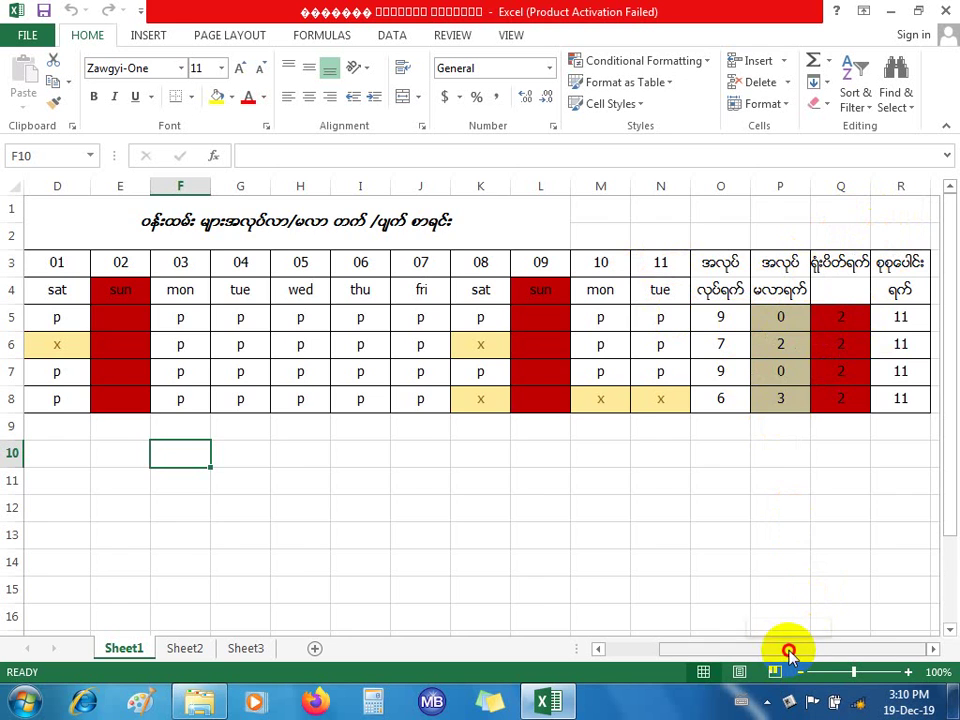
drag(788, 652, 728, 650)
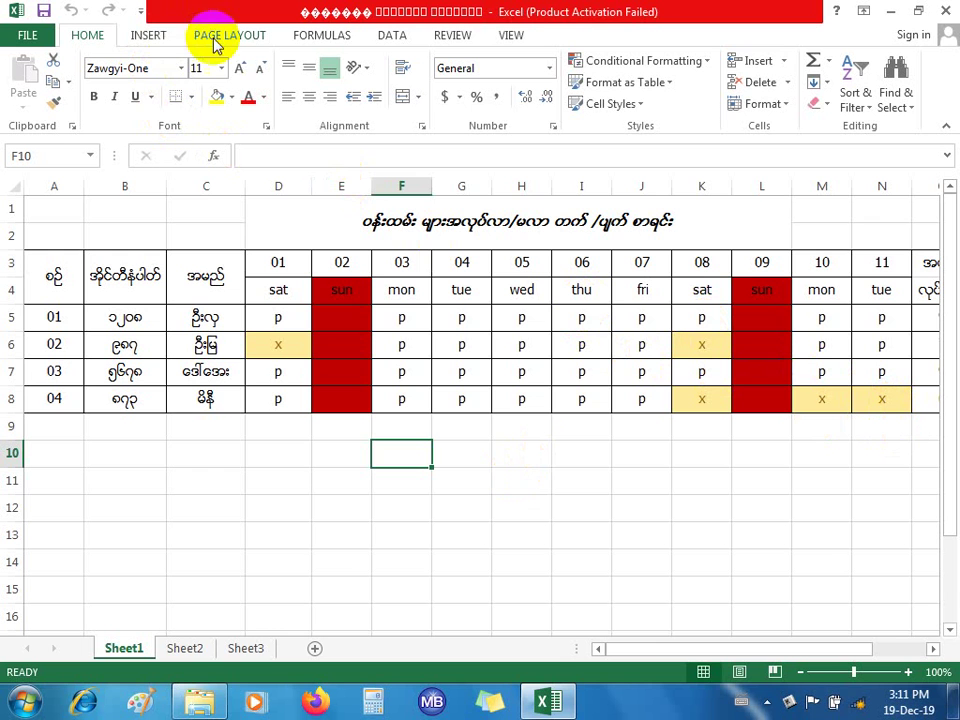
- In Page Break Preview, drag the page break out to column R and preview the single-page printout
click(458, 38)
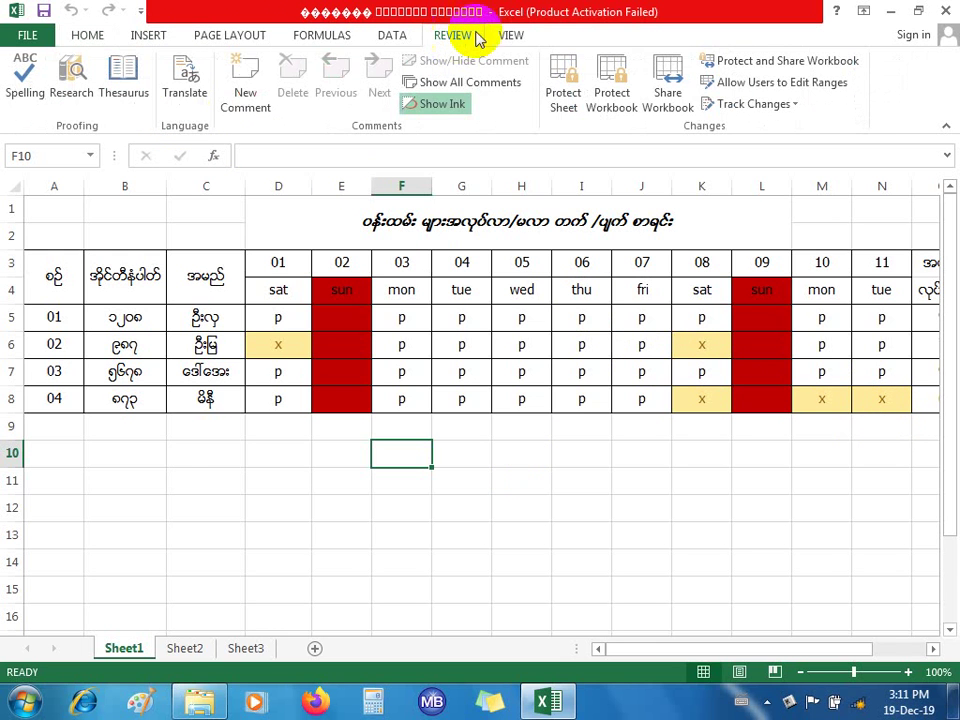
click(511, 35)
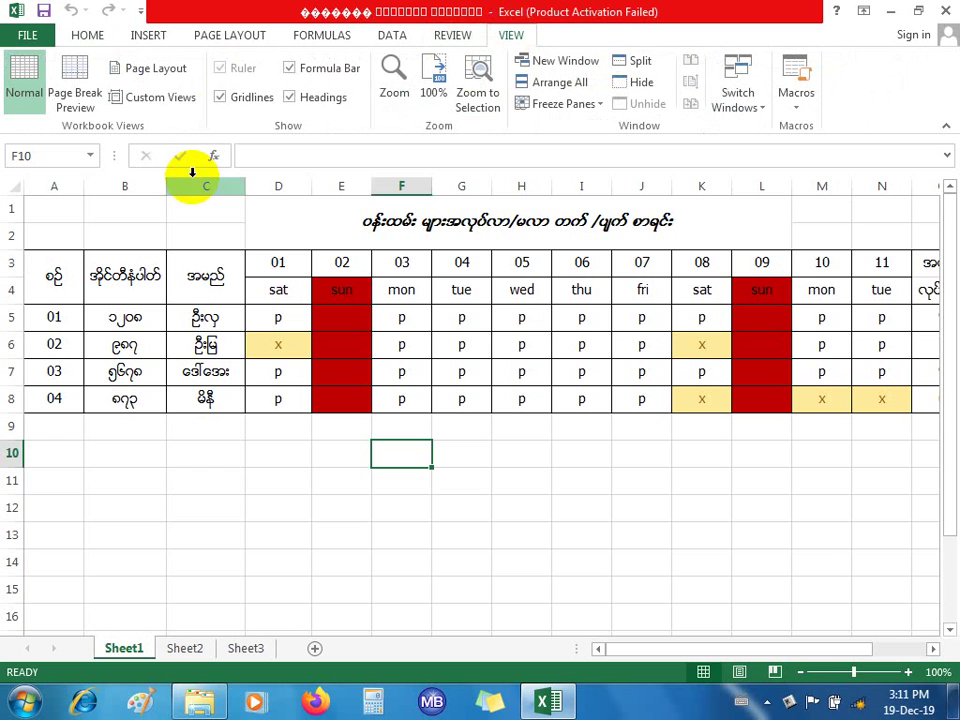
click(75, 93)
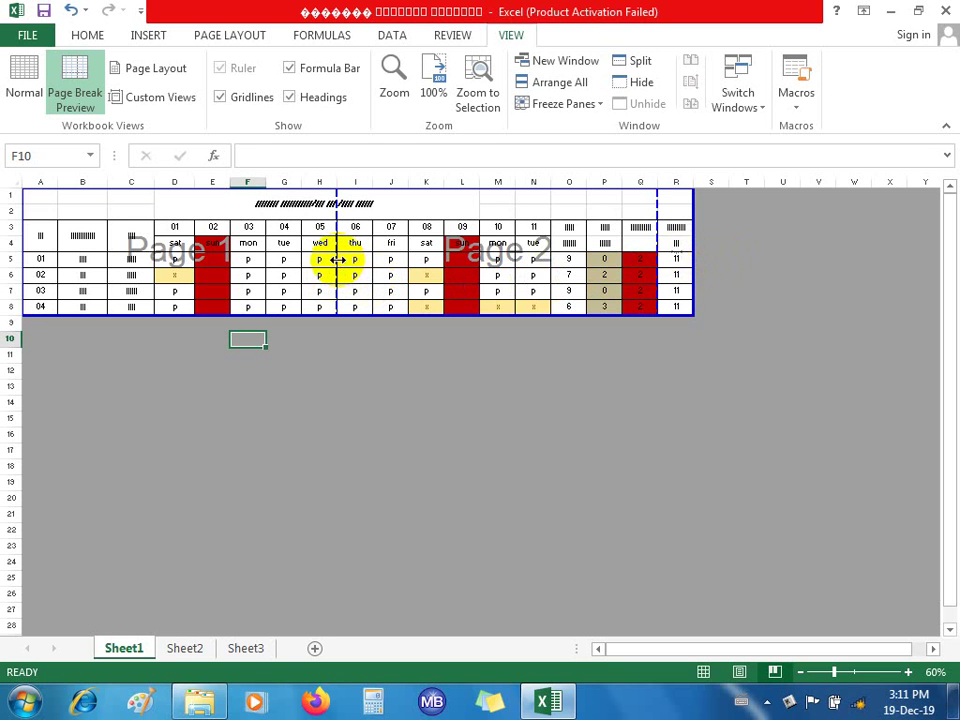
click(648, 261)
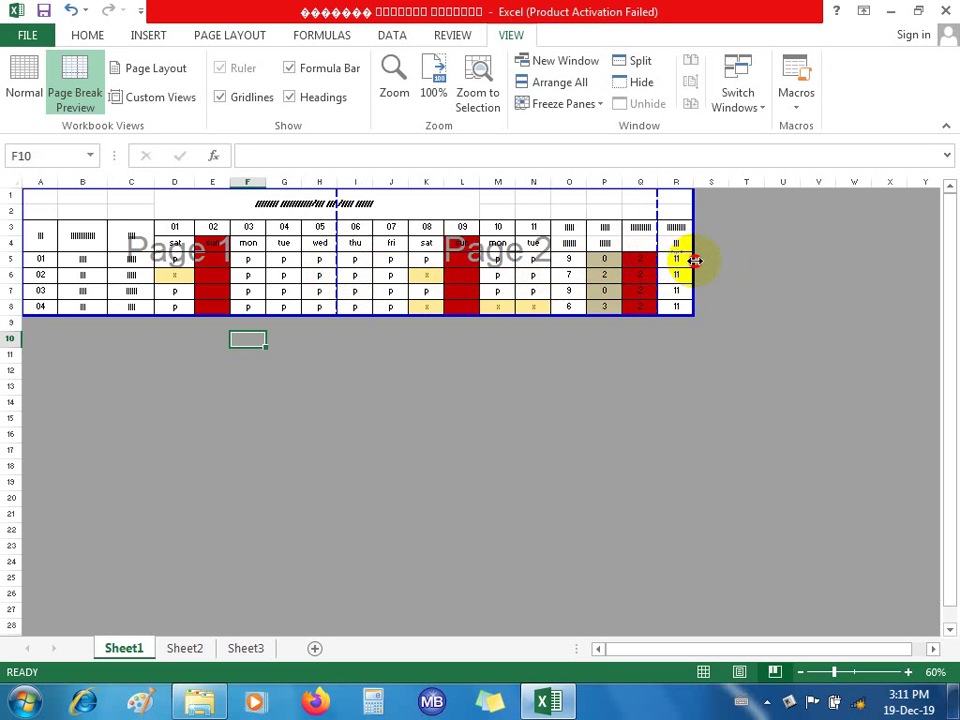
drag(337, 260, 694, 260)
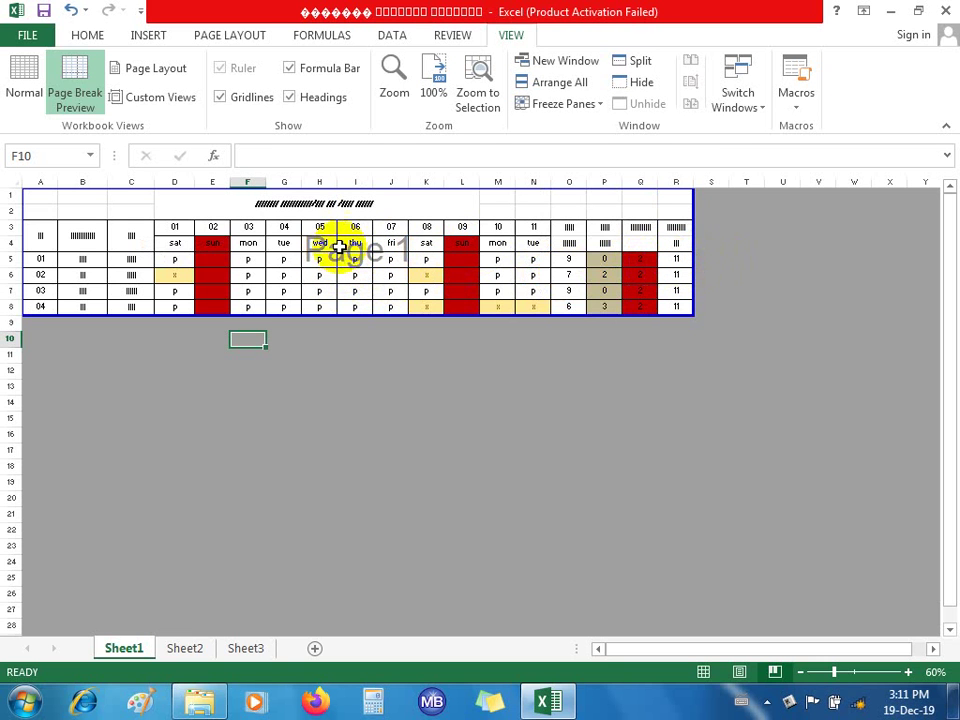
key(ctrl+p)
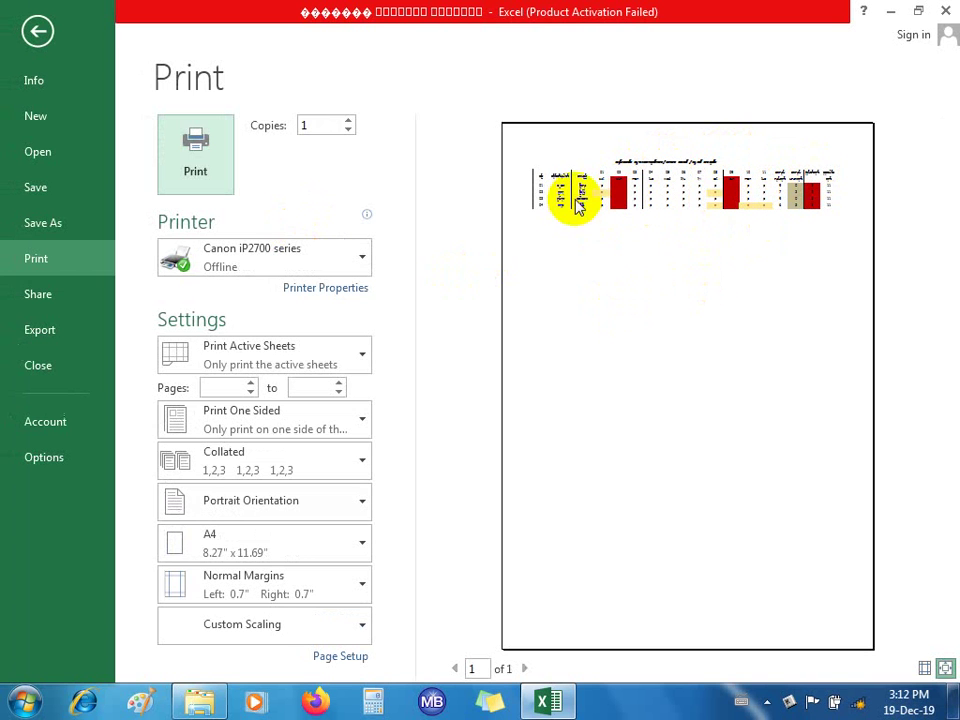
- Switch the page orientation to landscape and go back to the worksheet
click(342, 657)
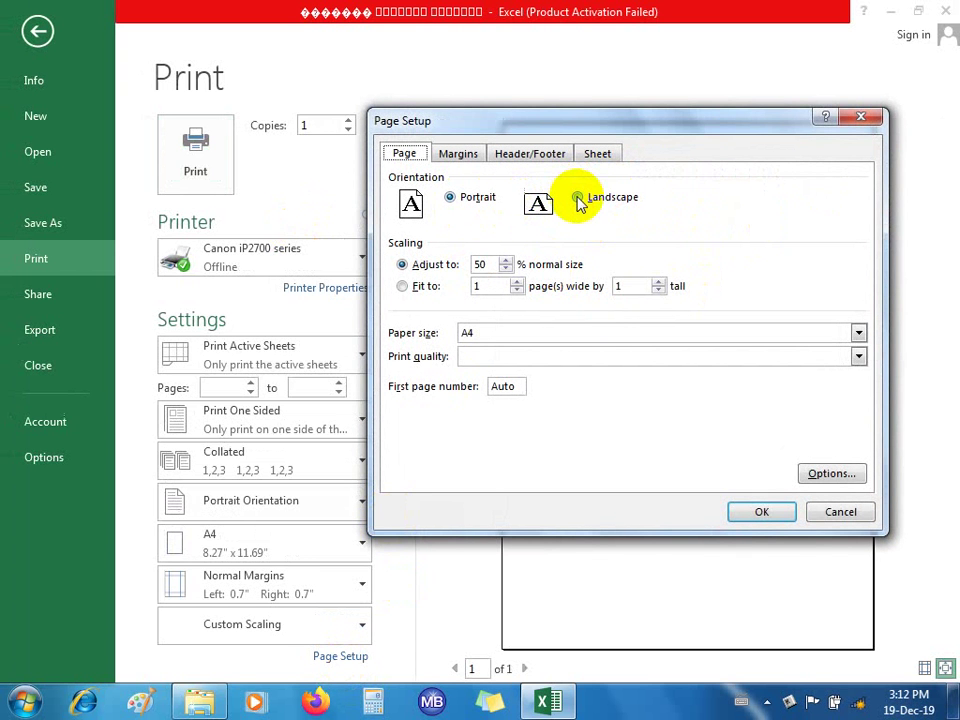
click(760, 513)
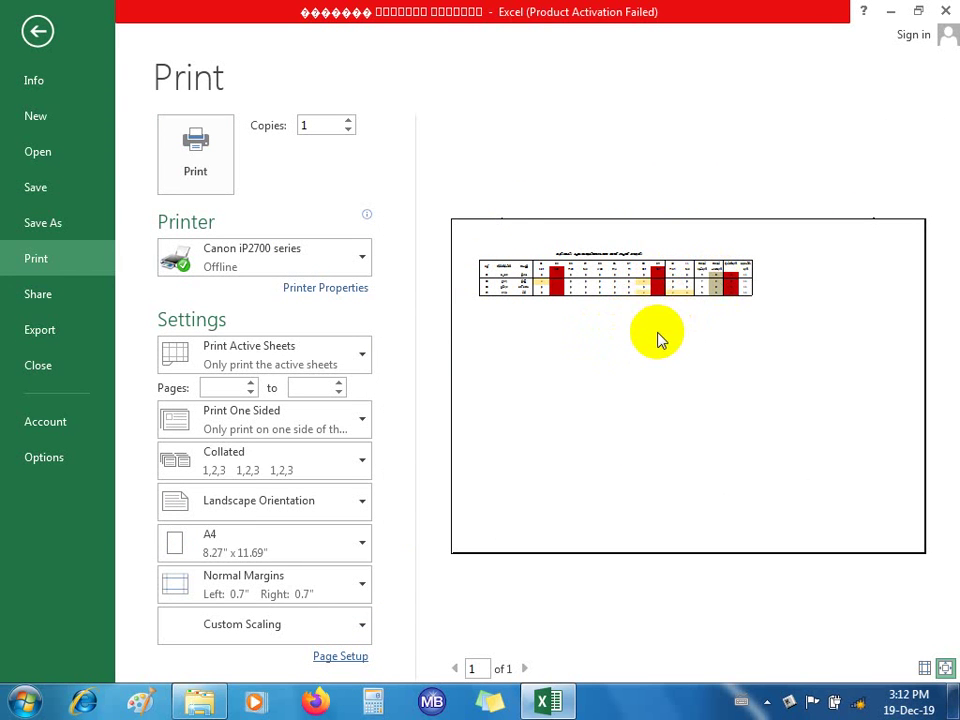
click(36, 36)
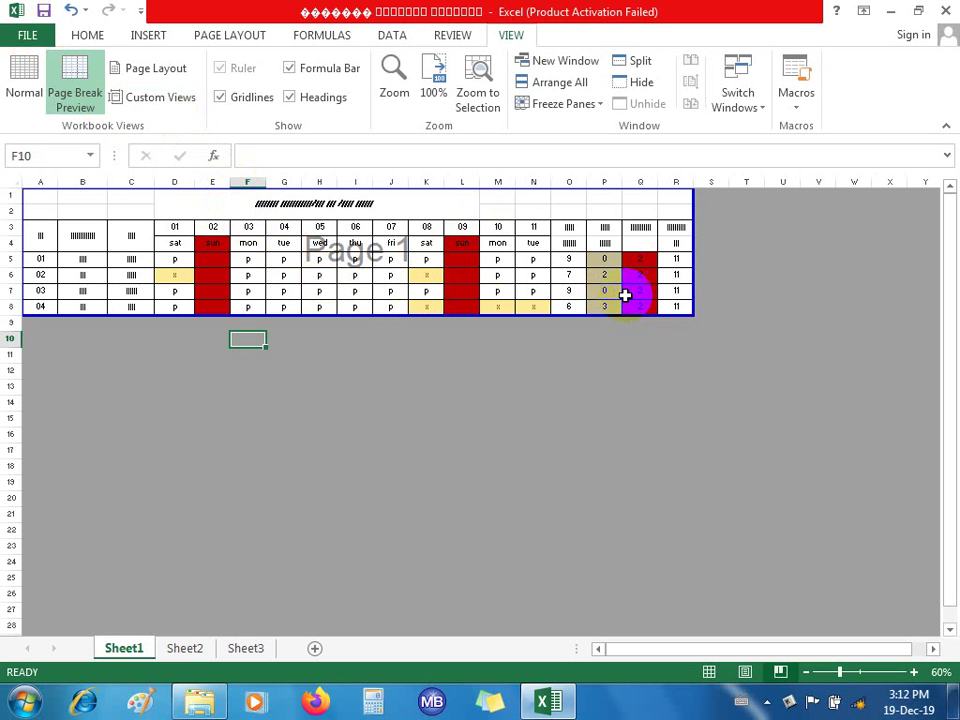
- Go from Normal back to Page Break Preview and preview the one-page landscape A4 printout
click(28, 75)
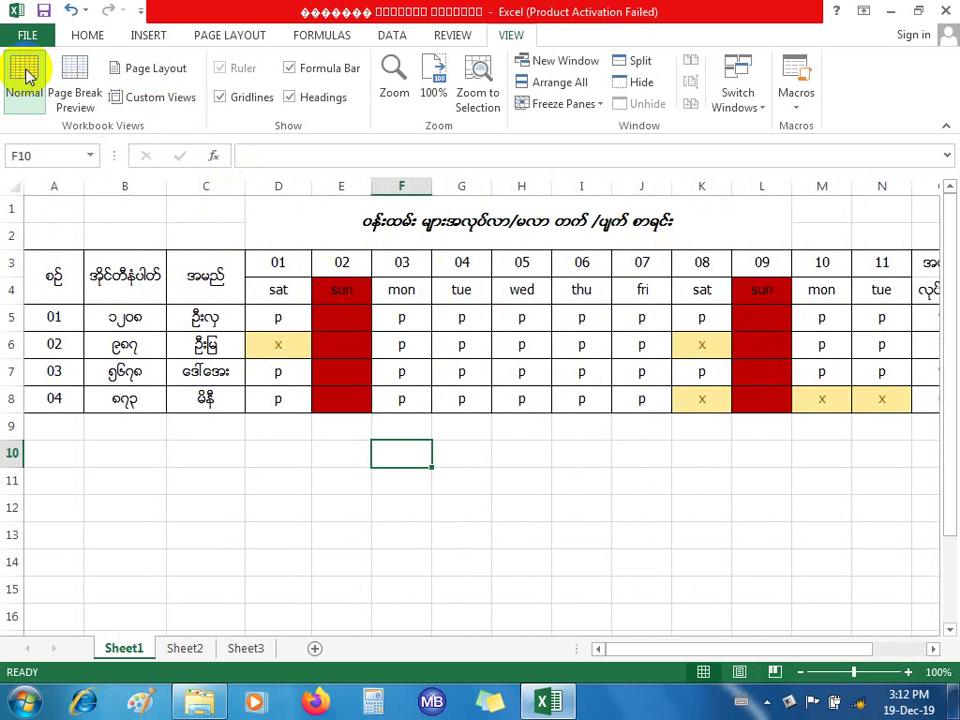
click(76, 82)
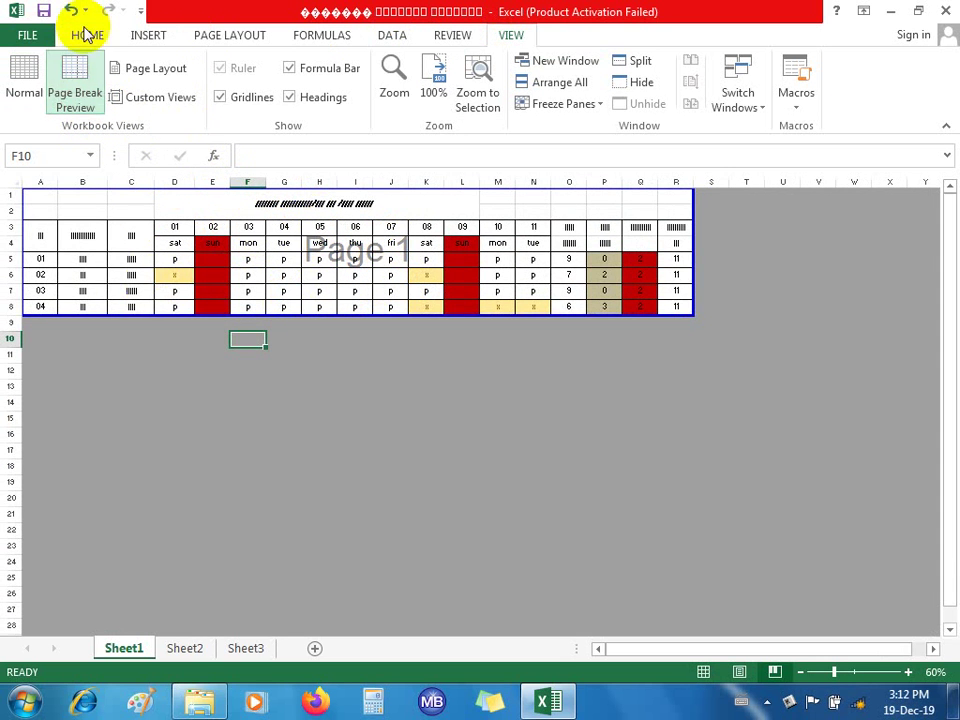
key(ctrl+p)
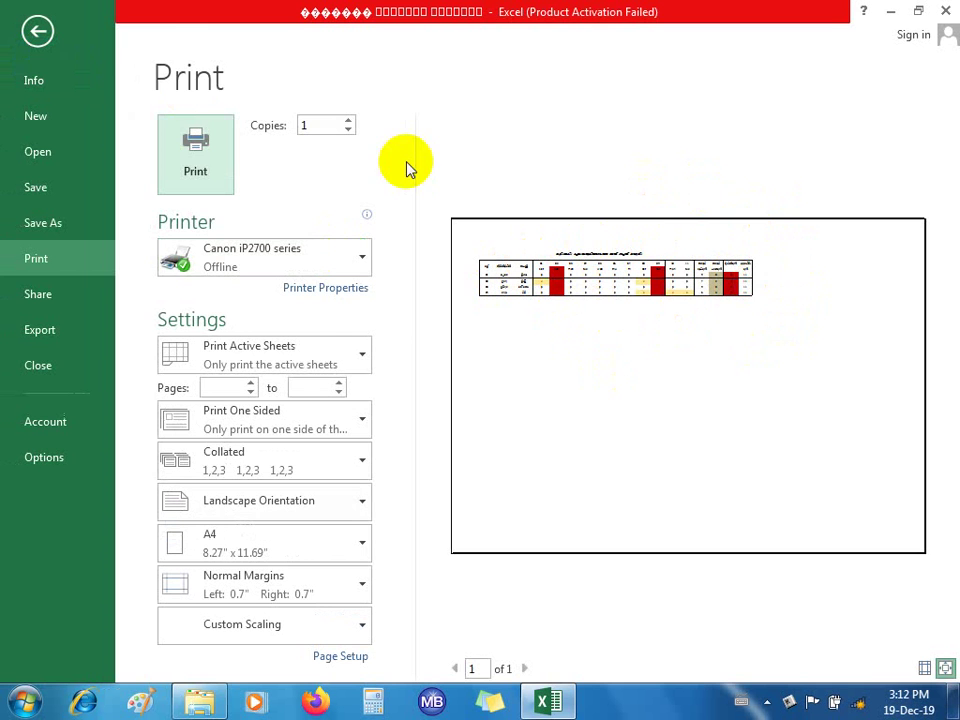
- Leave the print preview for Normal view and browse the Home and Insert ribbon tabs
click(37, 31)
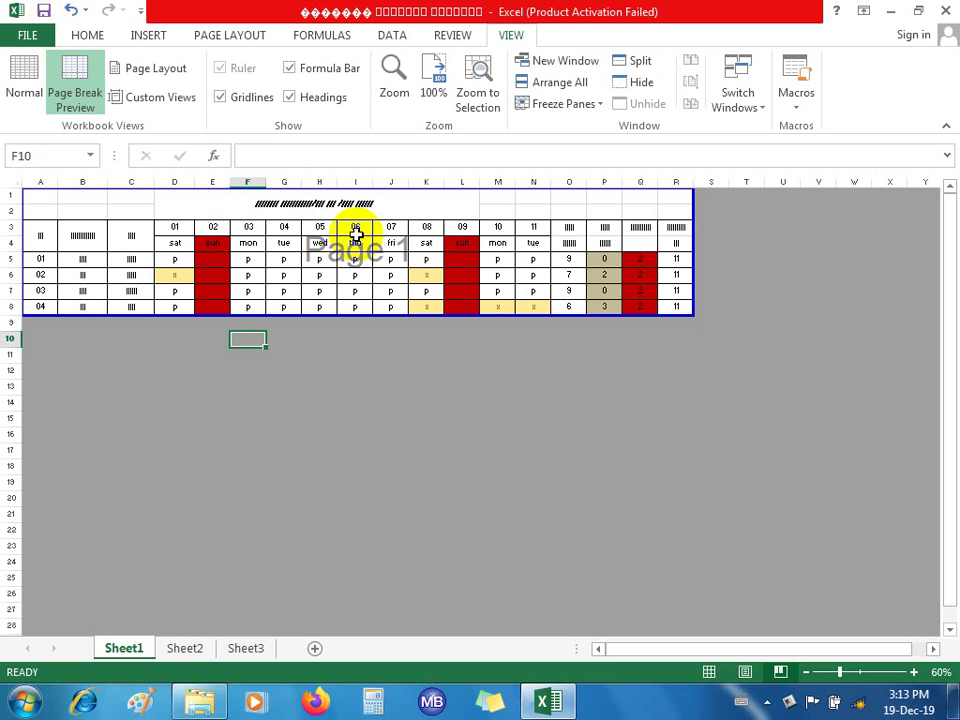
click(17, 78)
click(82, 33)
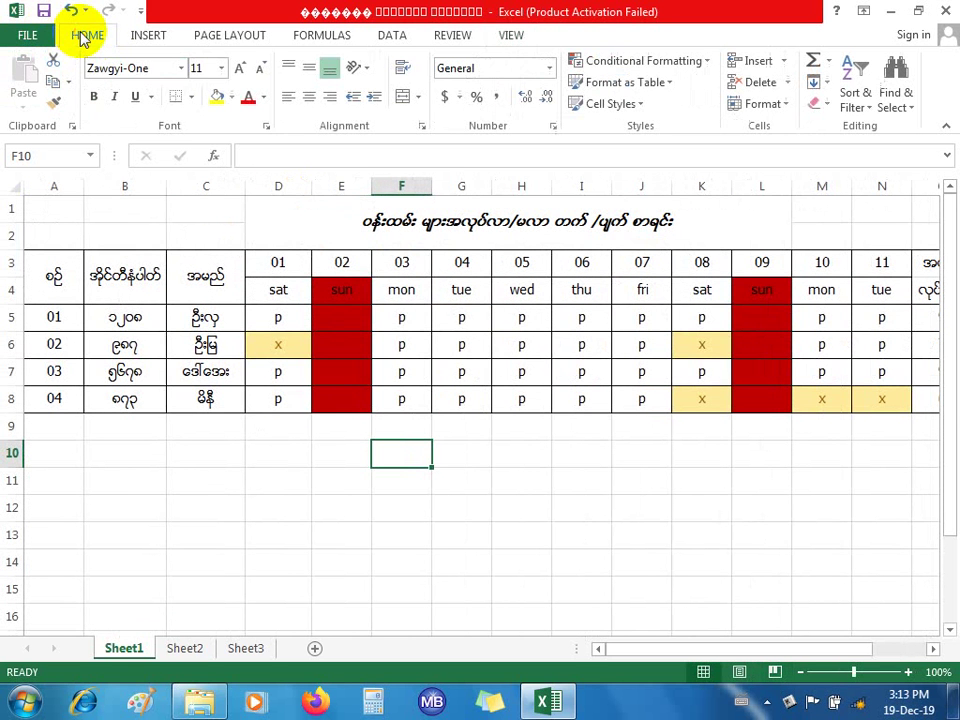
click(155, 42)
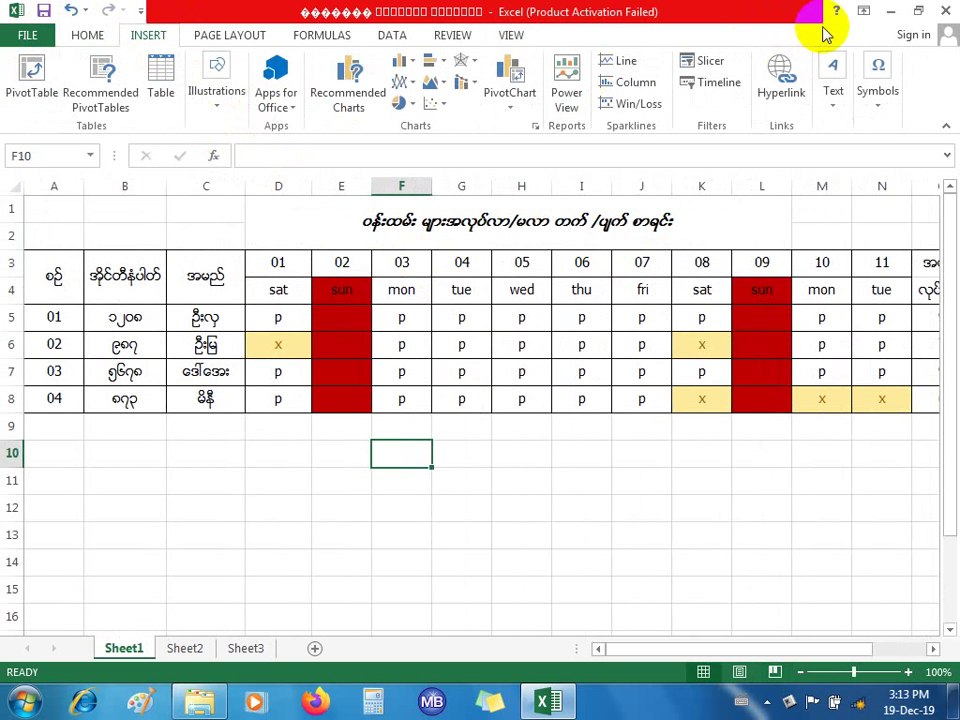
- Minimize Excel, close the folder window, and show the hidden notification area icons
click(891, 12)
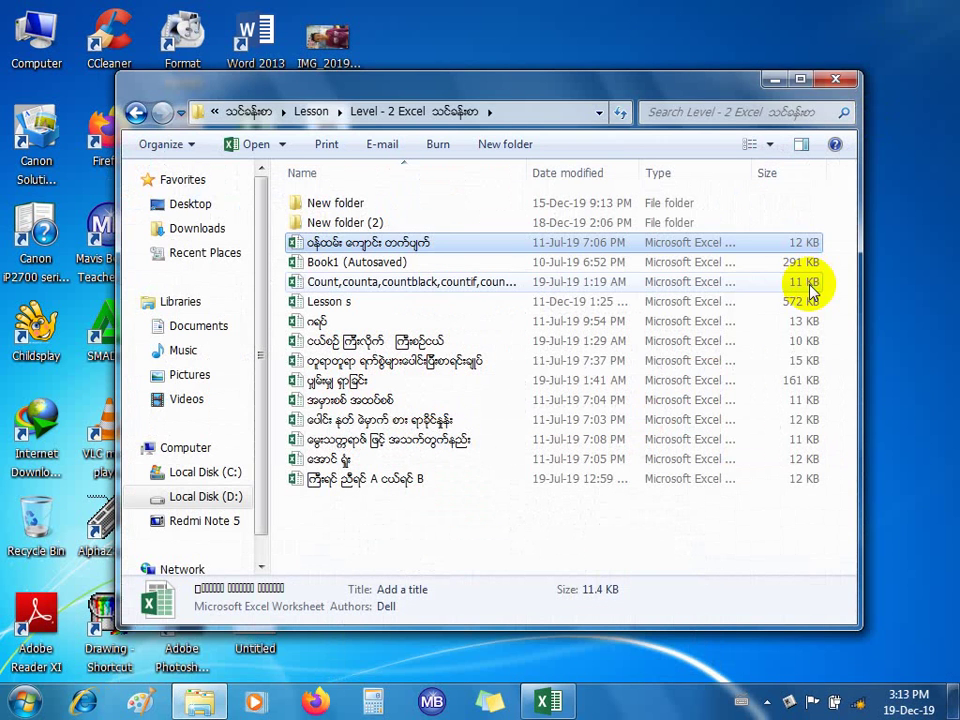
click(828, 86)
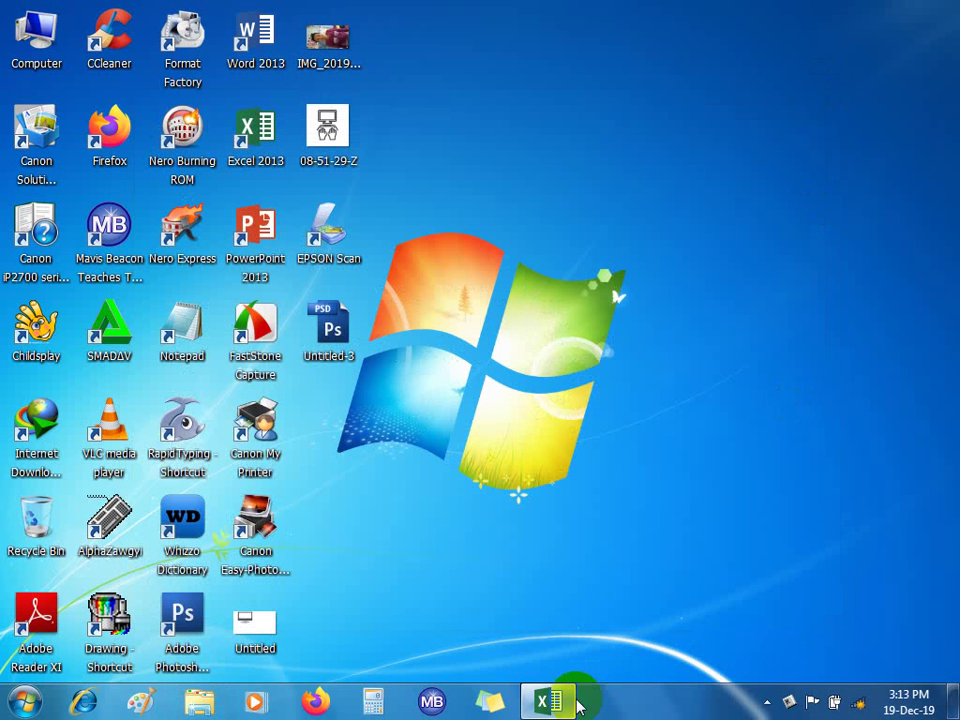
click(764, 702)
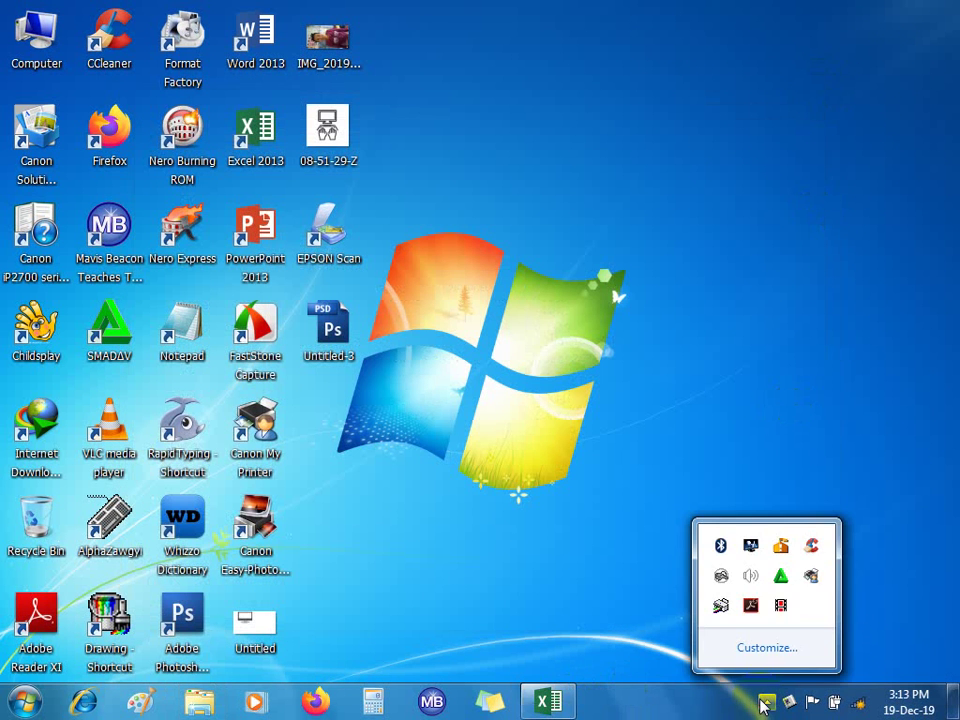